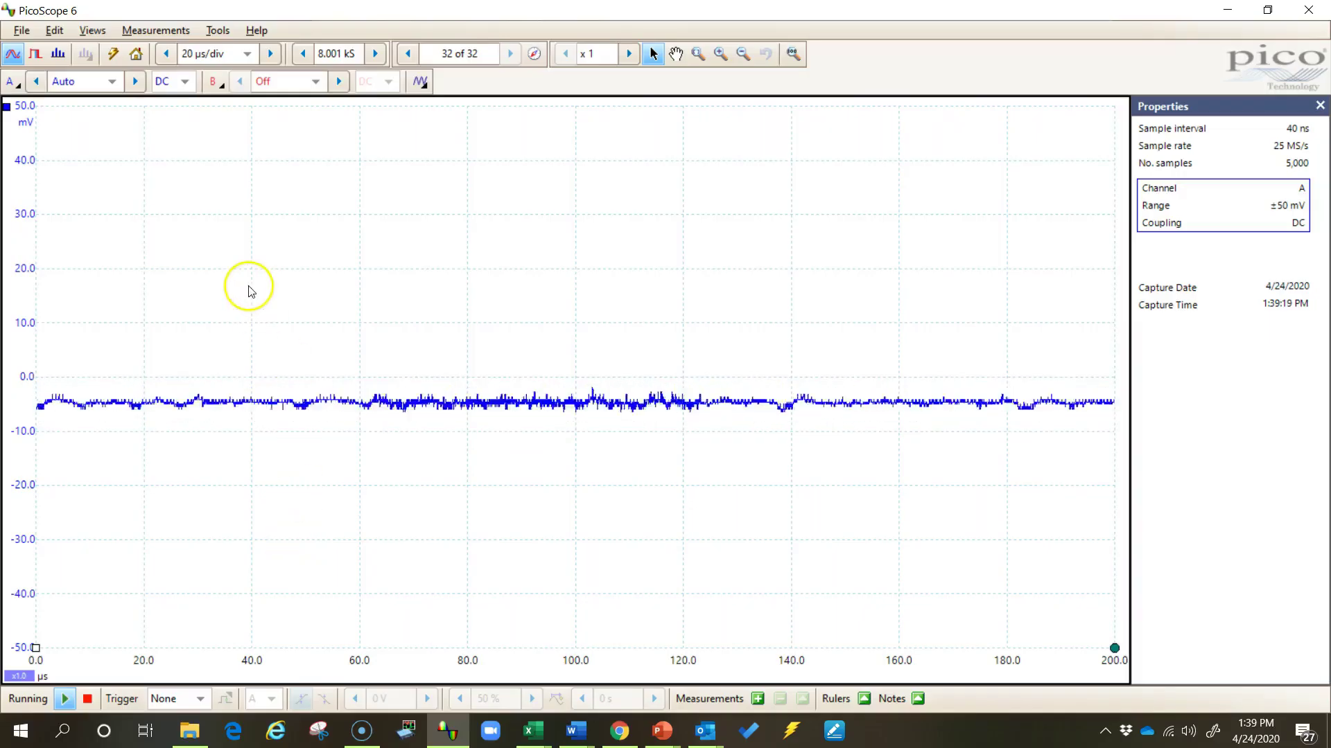
# Set channel A's input range to ±5 V and the timebase to 500 ms/div
pyautogui.click(12, 82)
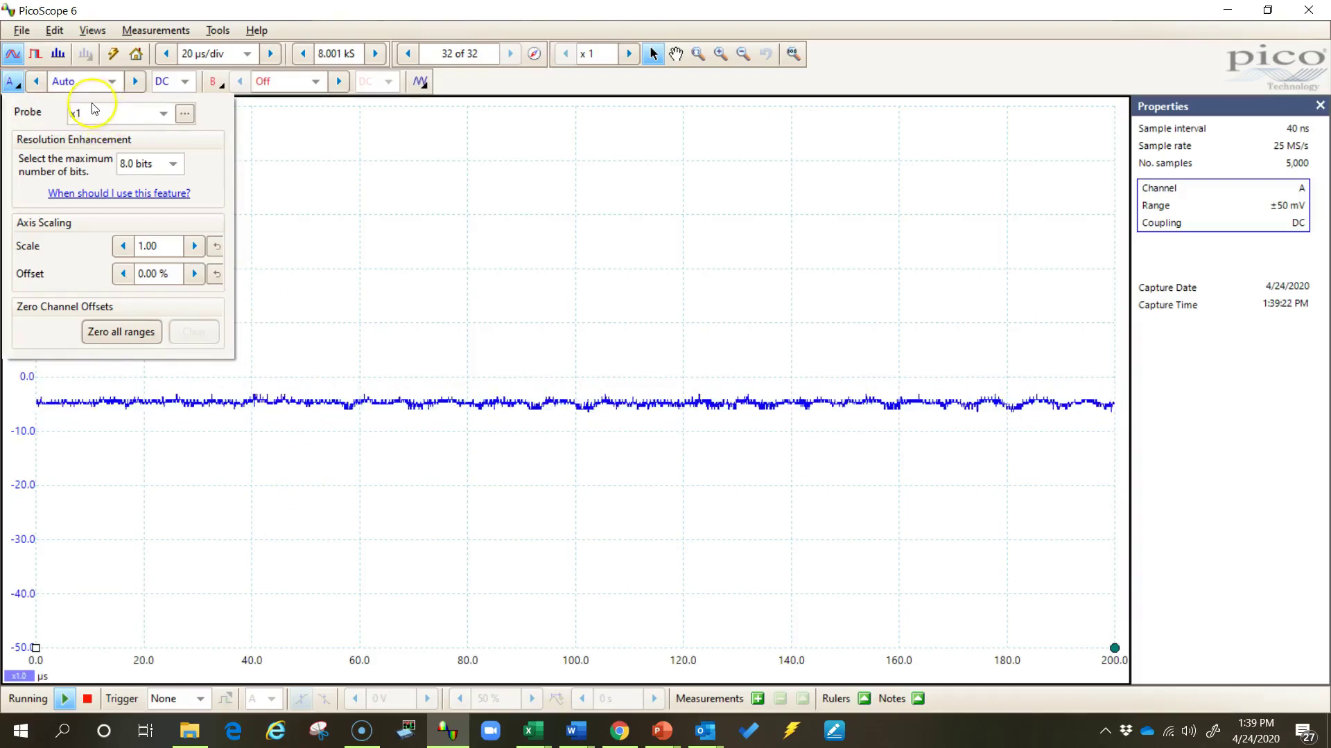
pyautogui.click(11, 82)
pyautogui.click(111, 81)
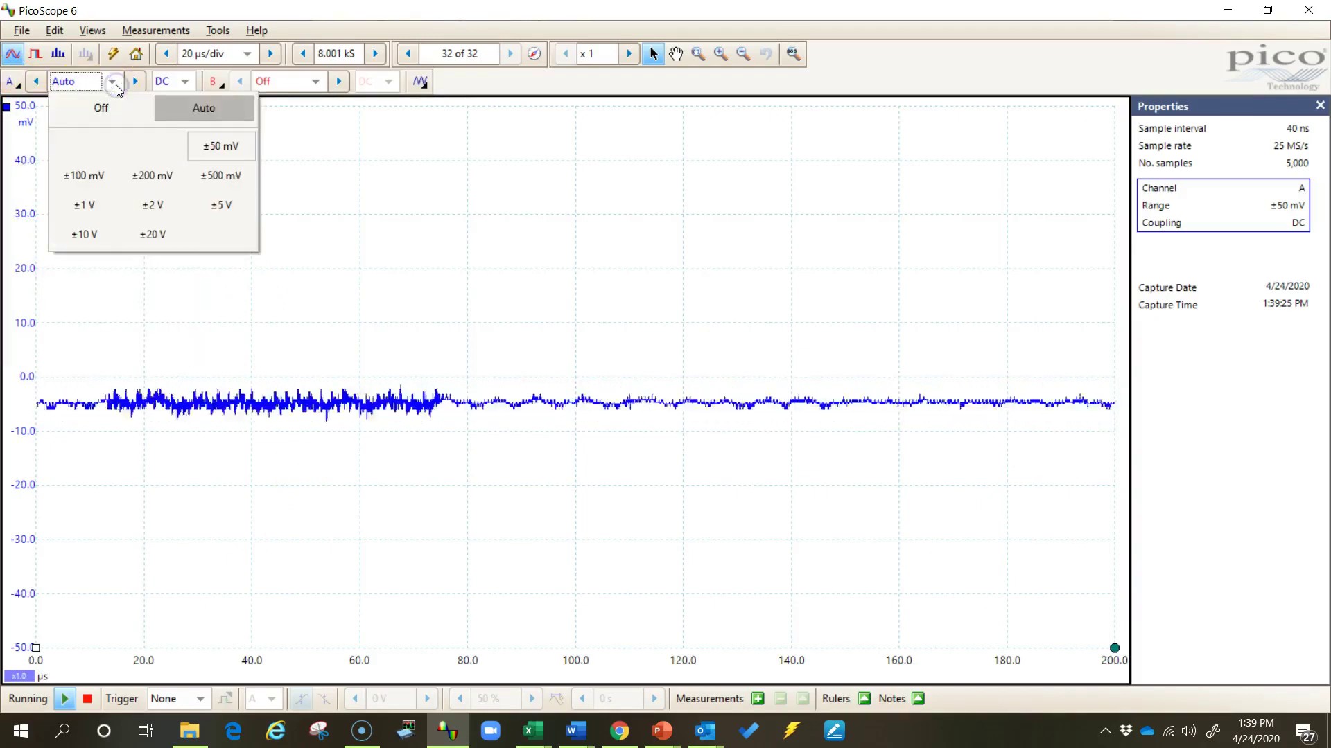
pyautogui.click(215, 201)
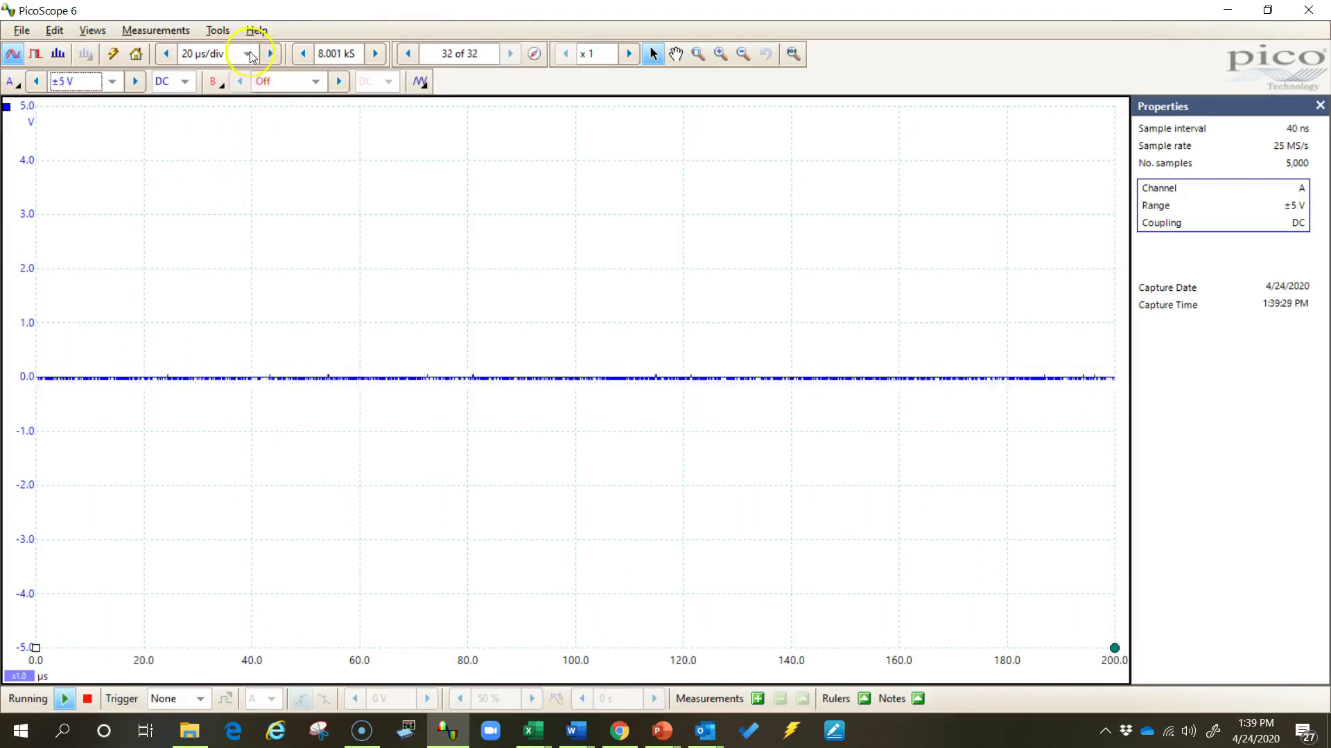
pyautogui.click(247, 53)
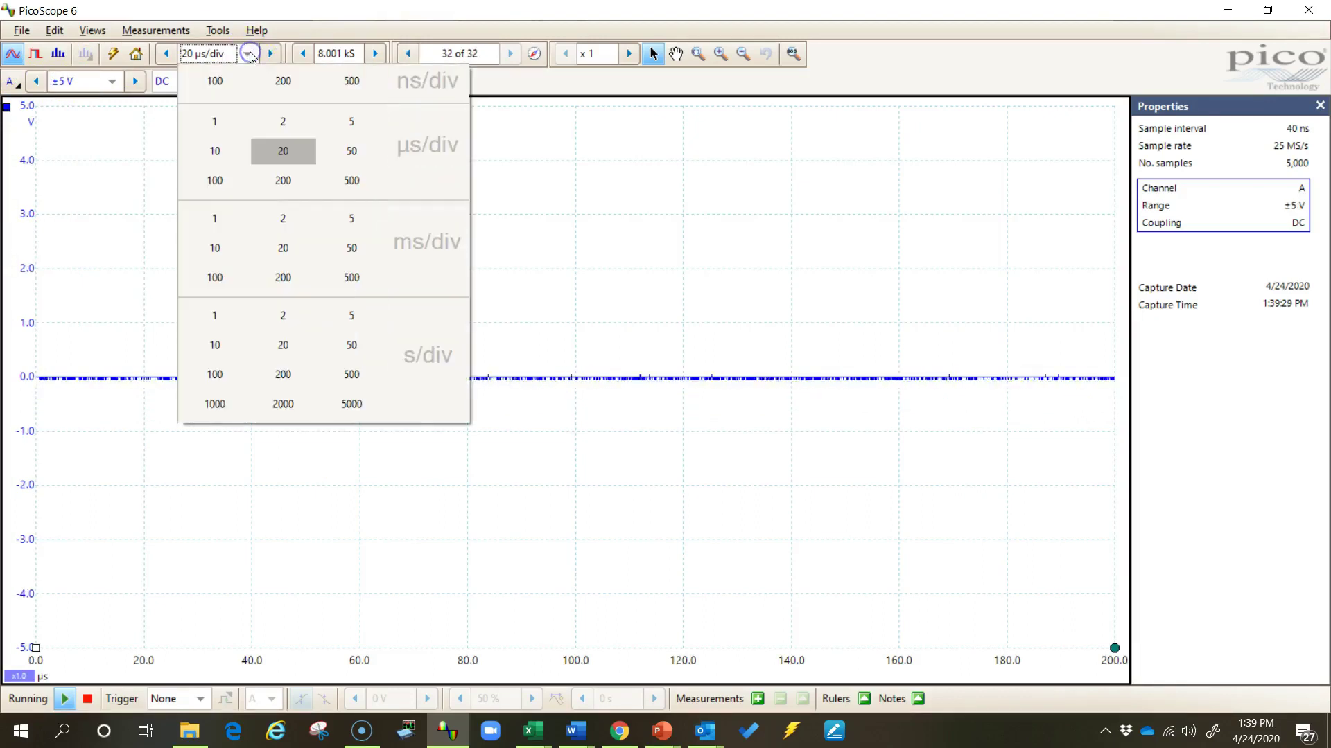
pyautogui.click(351, 277)
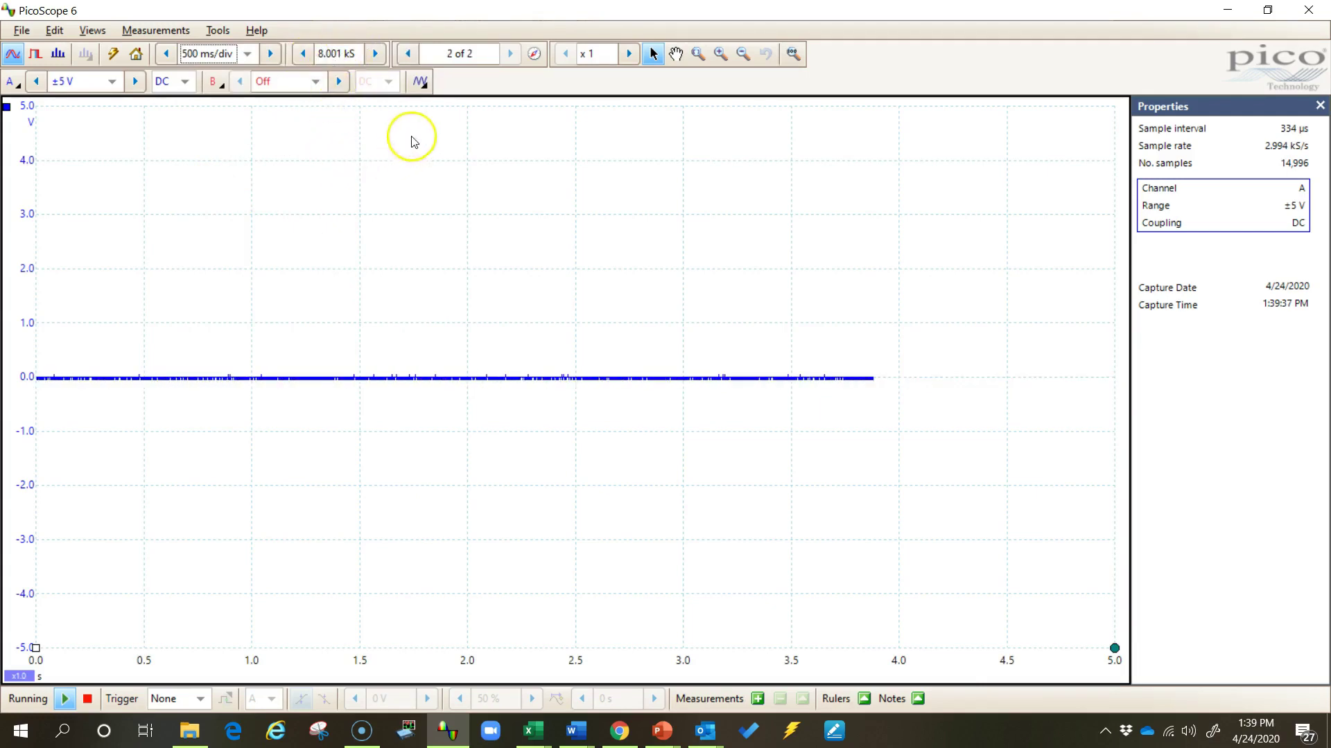
# Turn on the built-in signal generator's 1 kHz, 1 V square-wave output
pyautogui.click(420, 83)
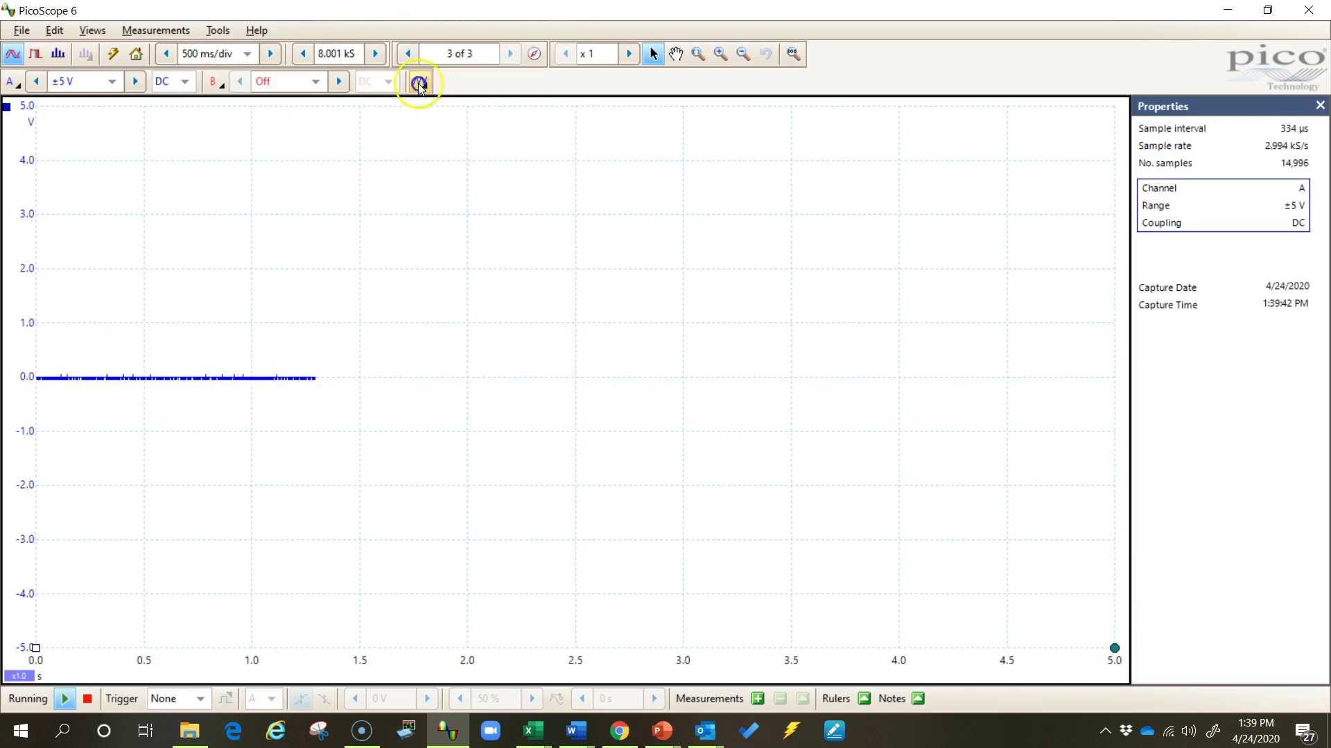
pyautogui.click(446, 104)
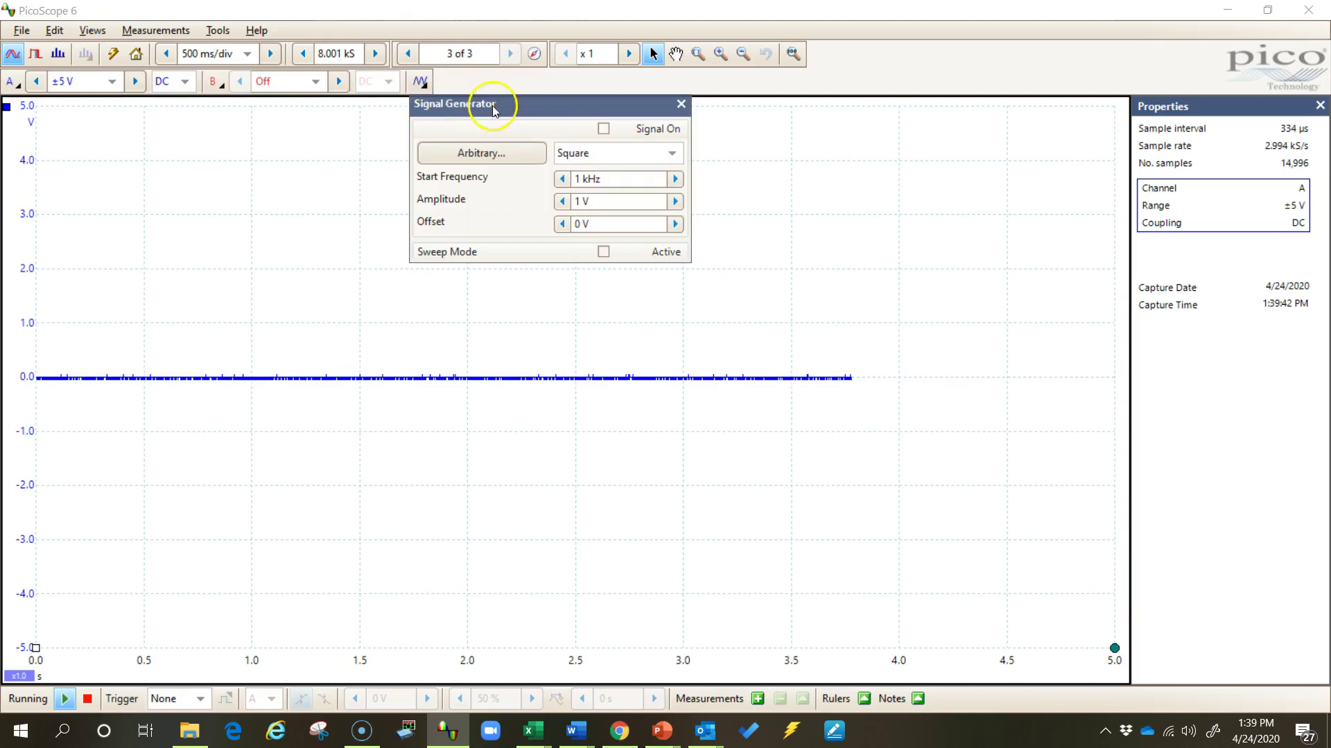
pyautogui.click(603, 128)
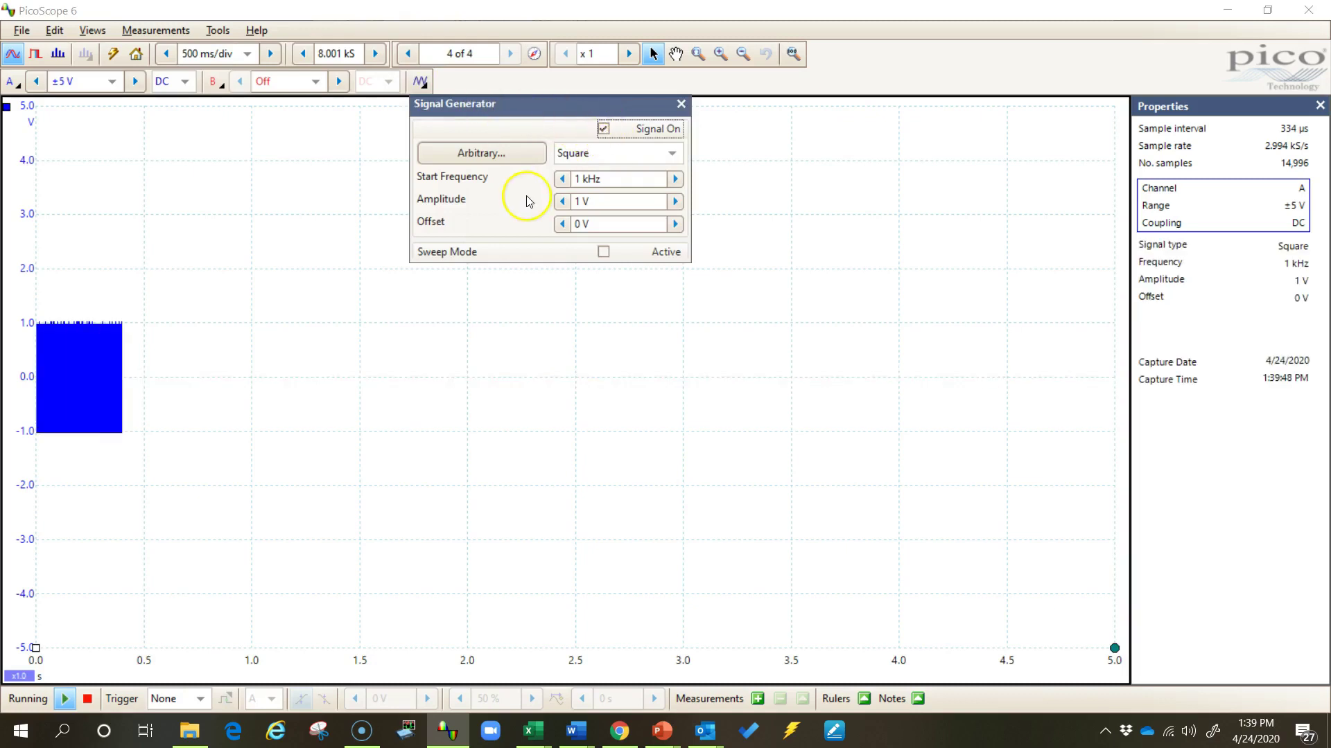
# Stop capturing, zoom into the square wave and back out, then raise samples to 60 MS
pyautogui.click(87, 699)
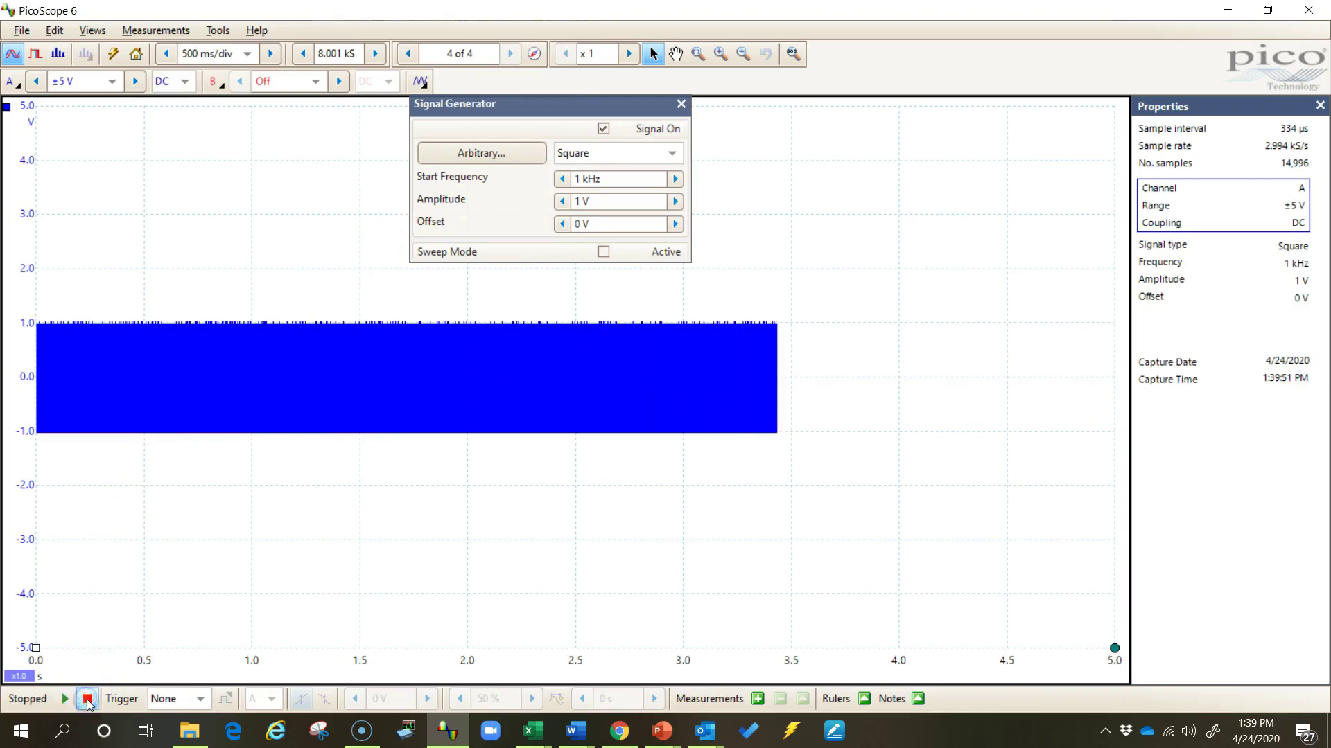
pyautogui.click(698, 54)
pyautogui.moveTo(197, 310); pyautogui.dragTo(211, 453)
pyautogui.click(268, 415)
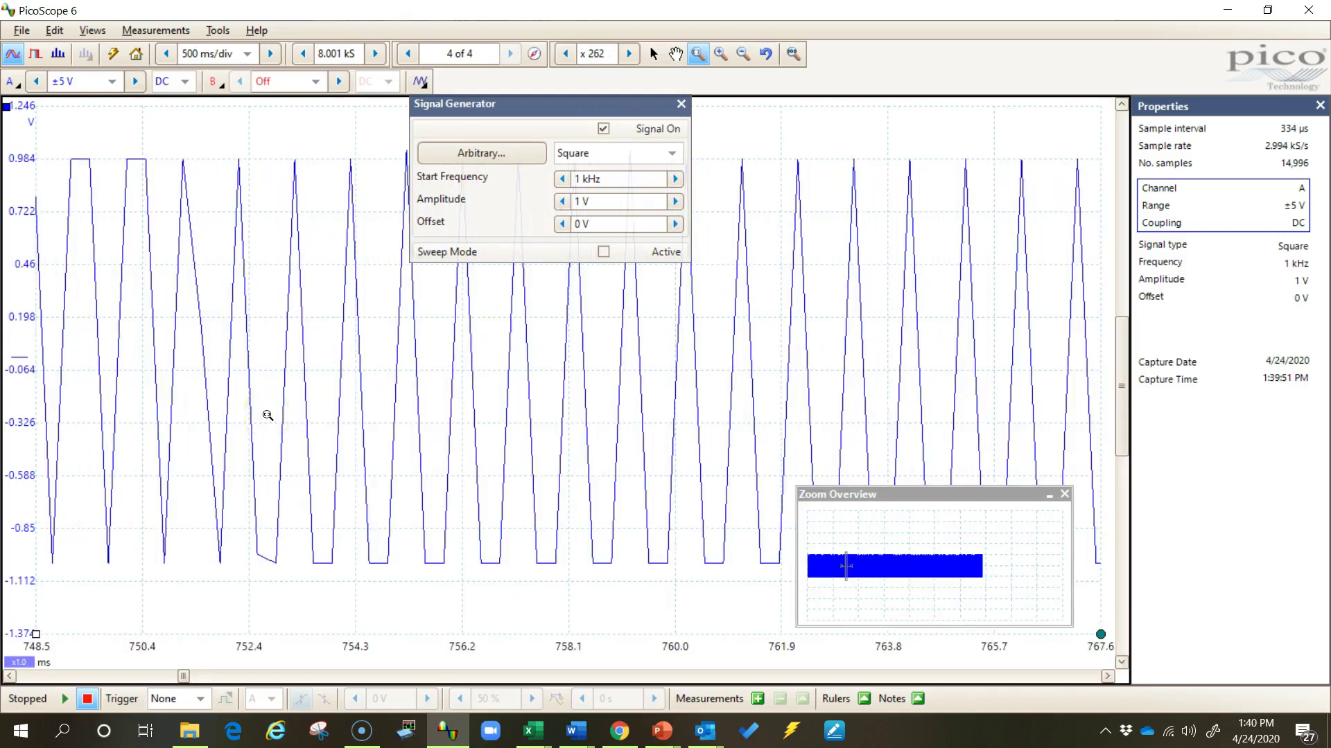
pyautogui.click(267, 415)
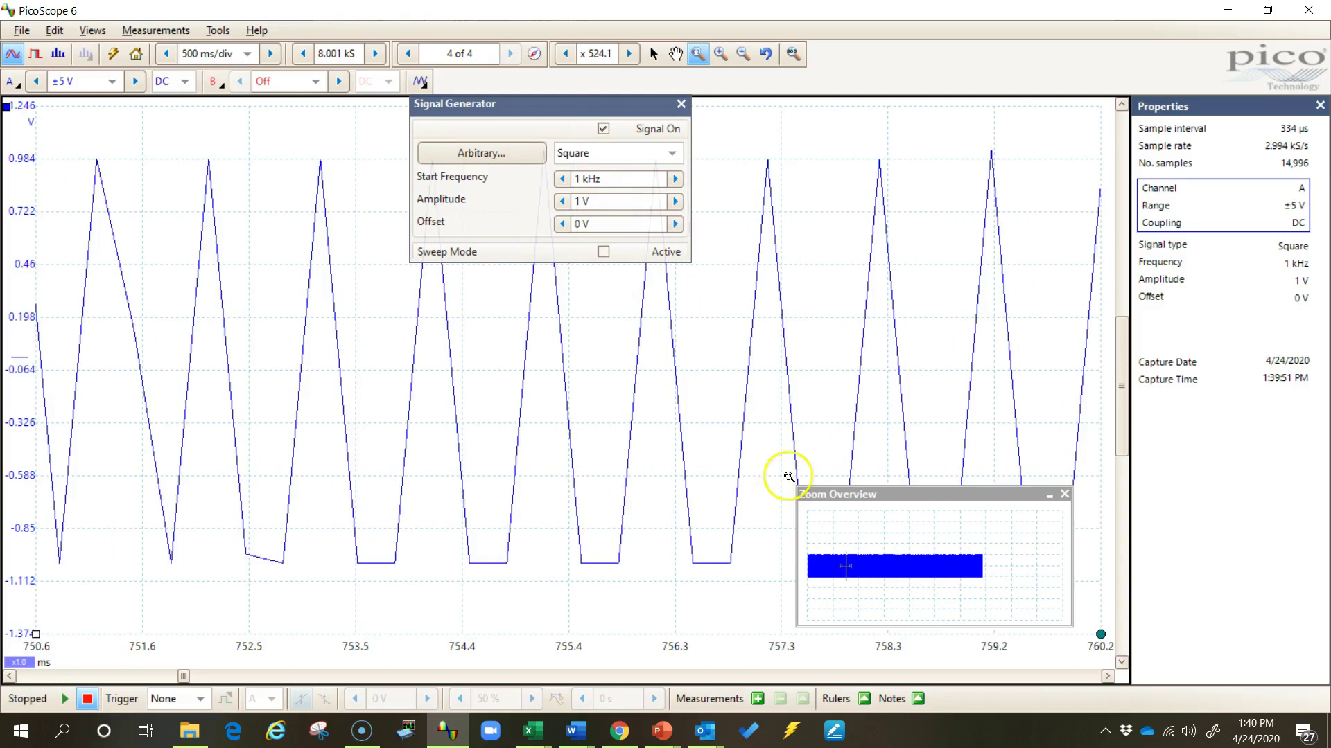
pyautogui.click(1064, 493)
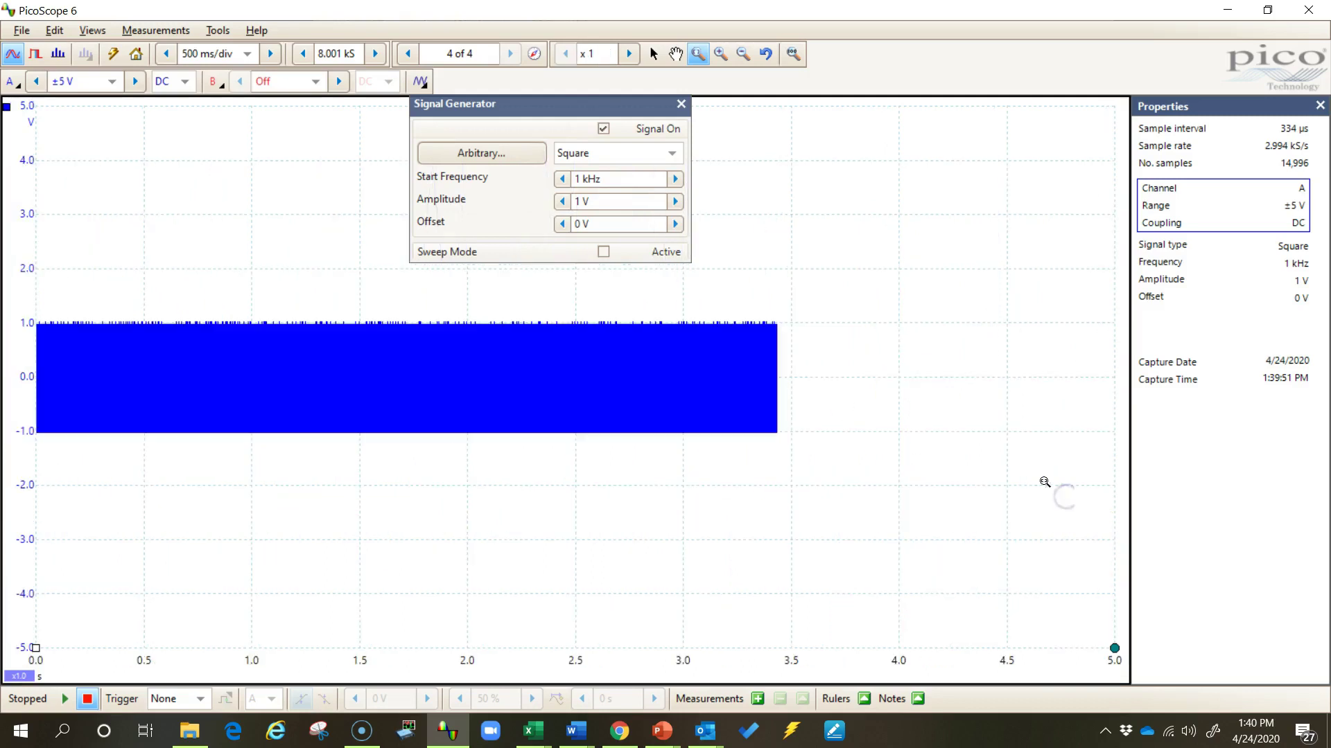
pyautogui.click(375, 54)
# Raise the sample count to 2 GS, capture the square wave, then stop
pyautogui.click(374, 54)
pyautogui.press('space')
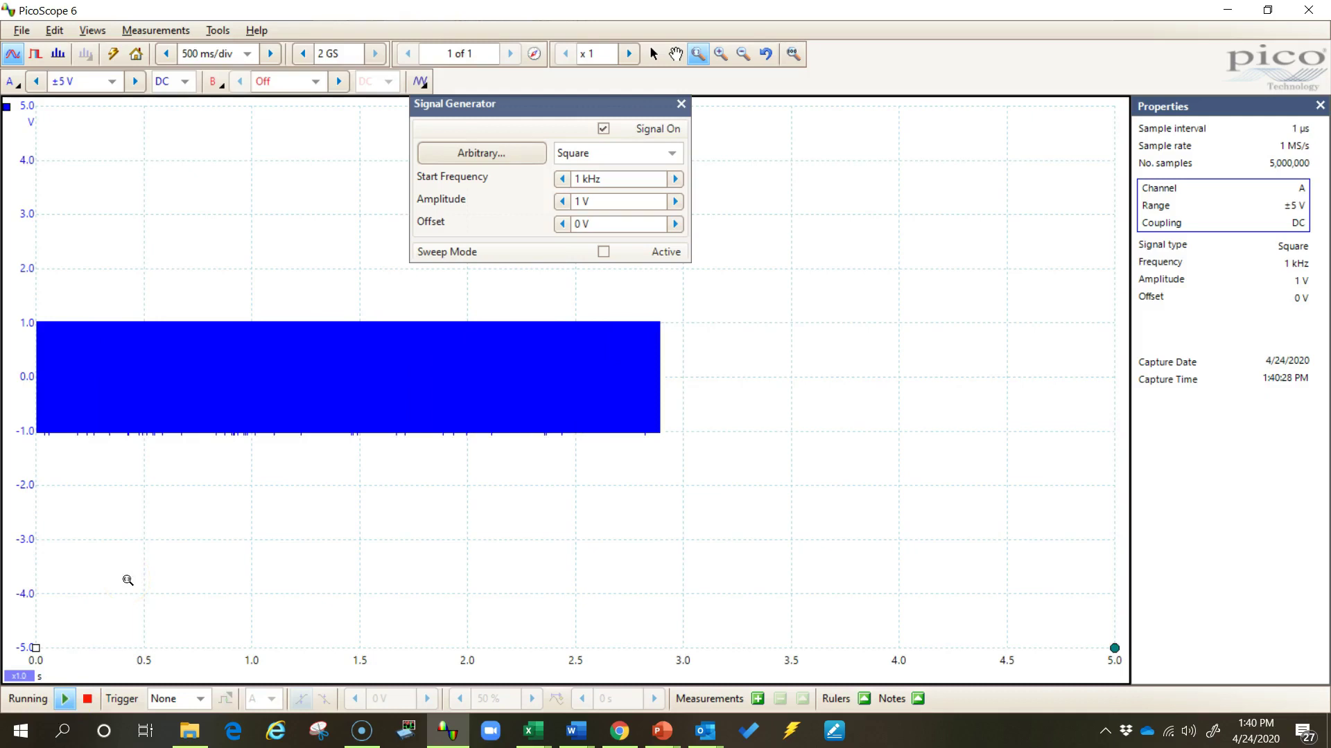
pyautogui.press('space')
# Zoom into a short section of the square wave, then return to the unzoomed view
pyautogui.moveTo(168, 293); pyautogui.dragTo(184, 468)
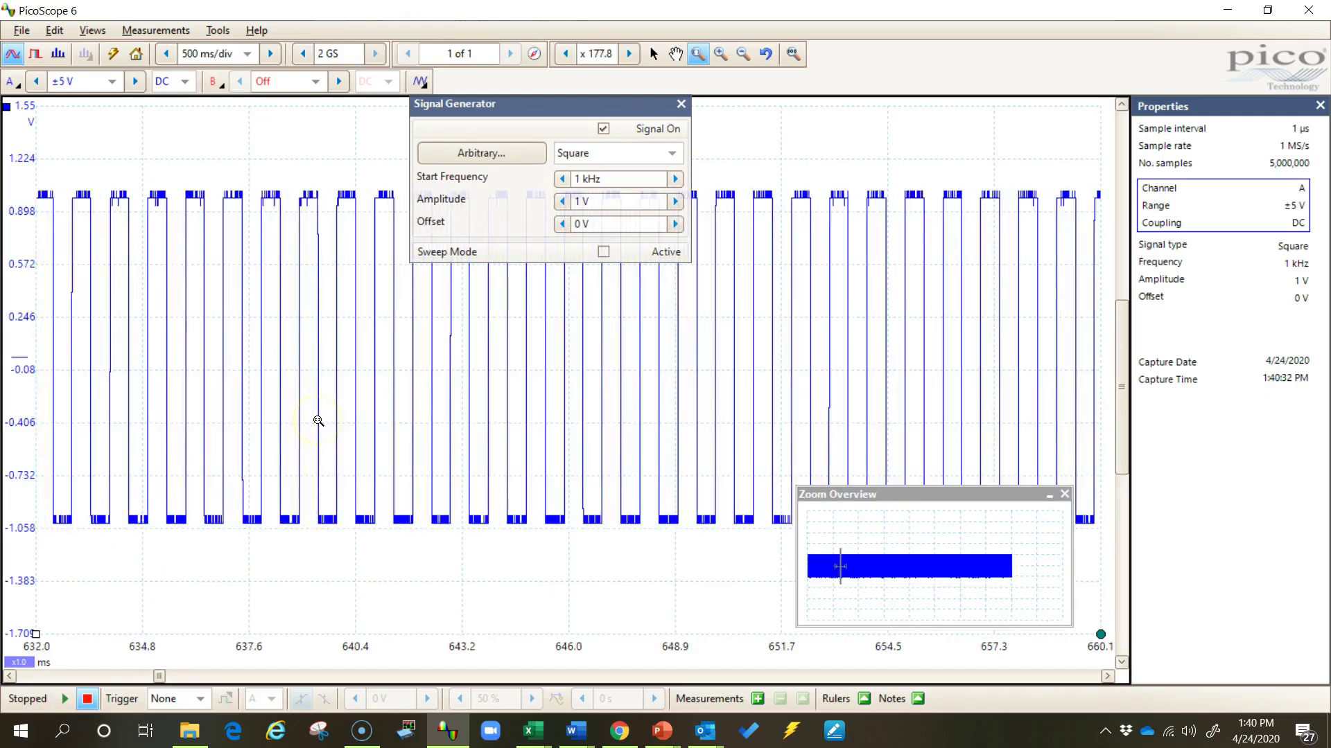
pyautogui.click(318, 420)
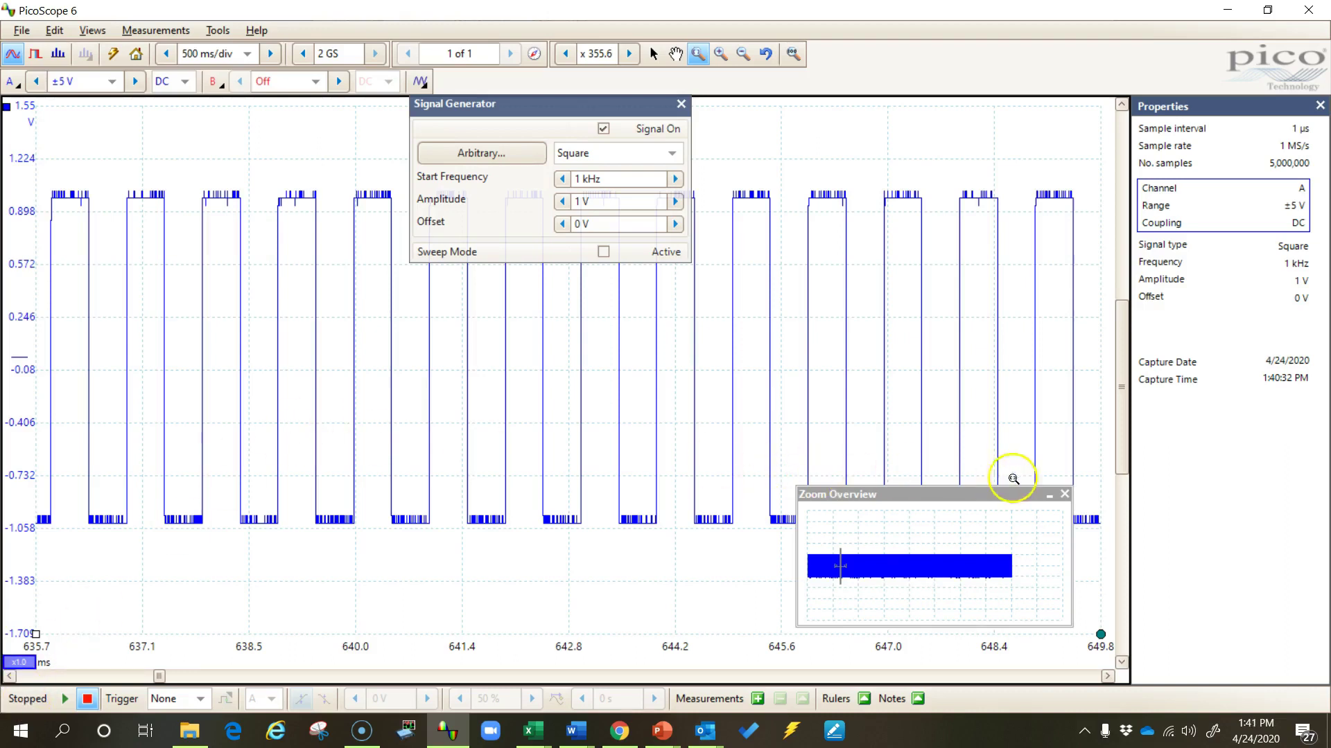
pyautogui.click(1065, 495)
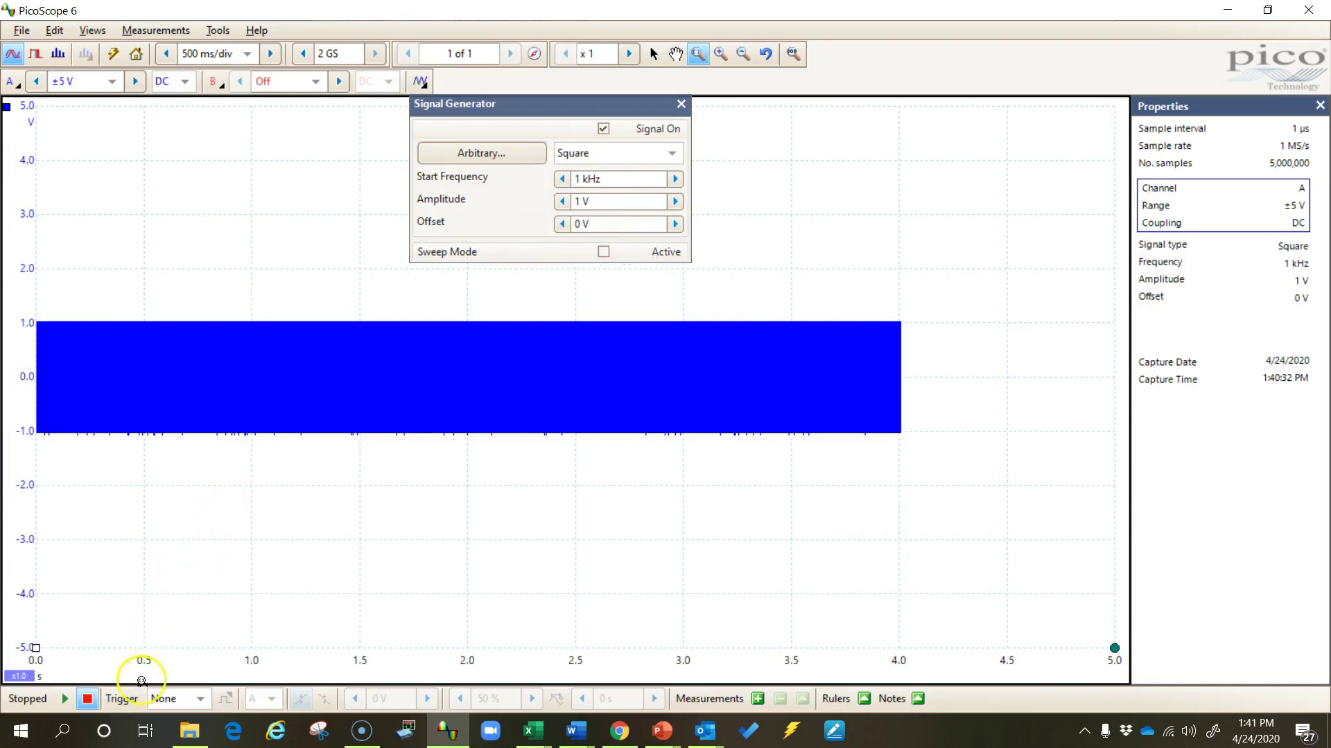
# Use Repeat triggering at 431.3 mV, 14.651% pre-trigger, with a 500 µs/div timebase
pyautogui.click(197, 699)
pyautogui.click(171, 630)
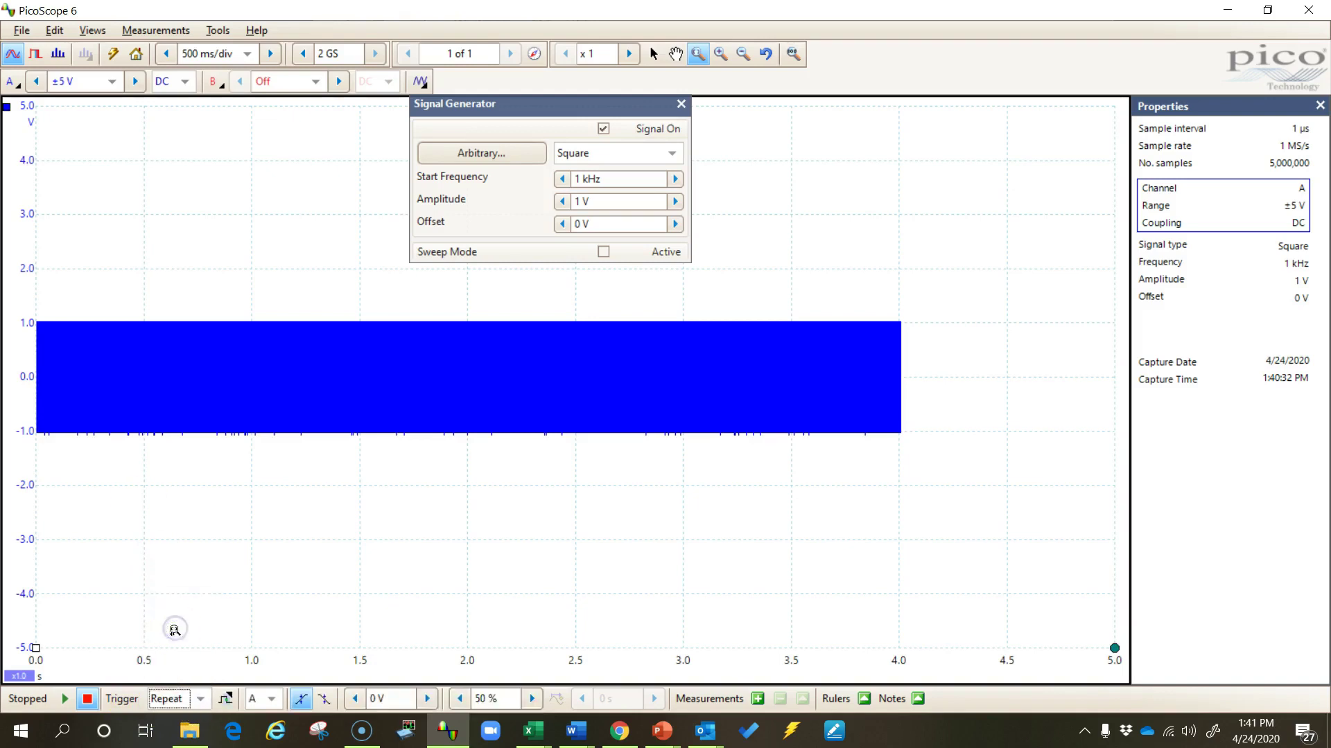
pyautogui.click(62, 699)
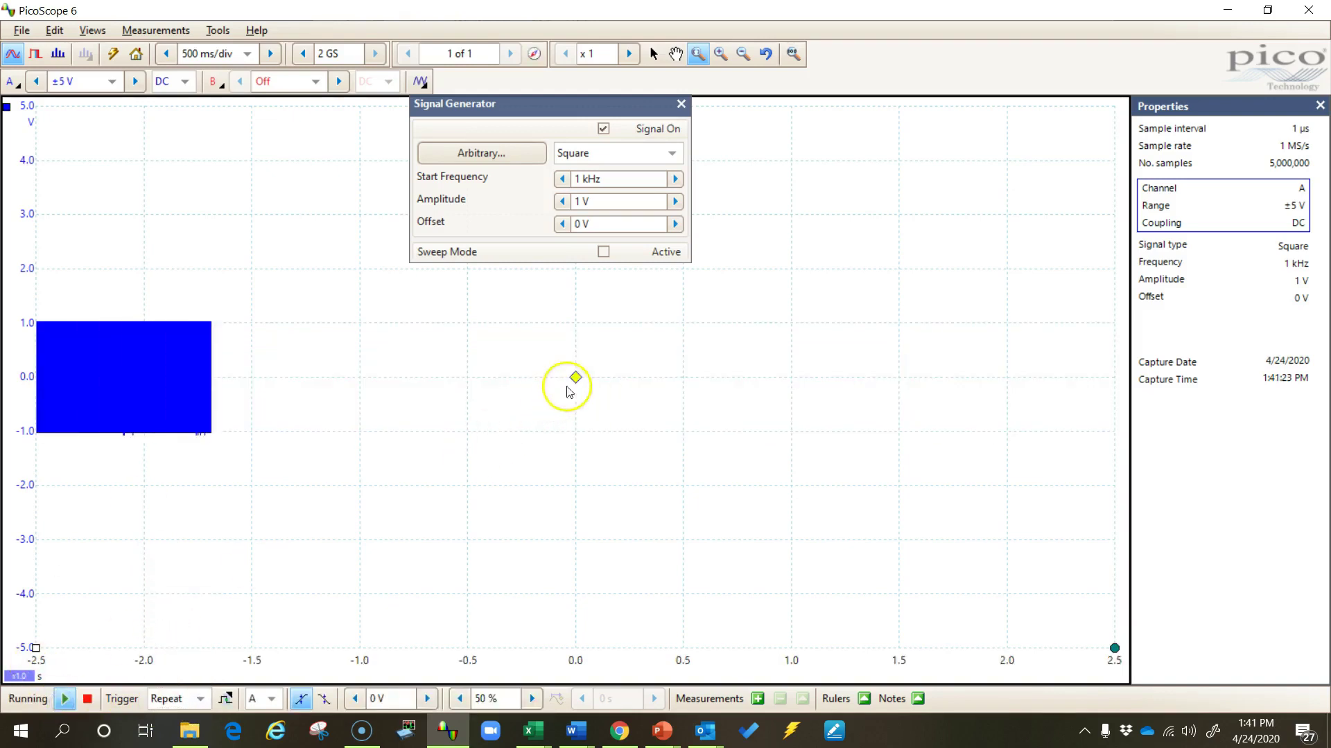
pyautogui.moveTo(223, 355); pyautogui.dragTo(192, 354)
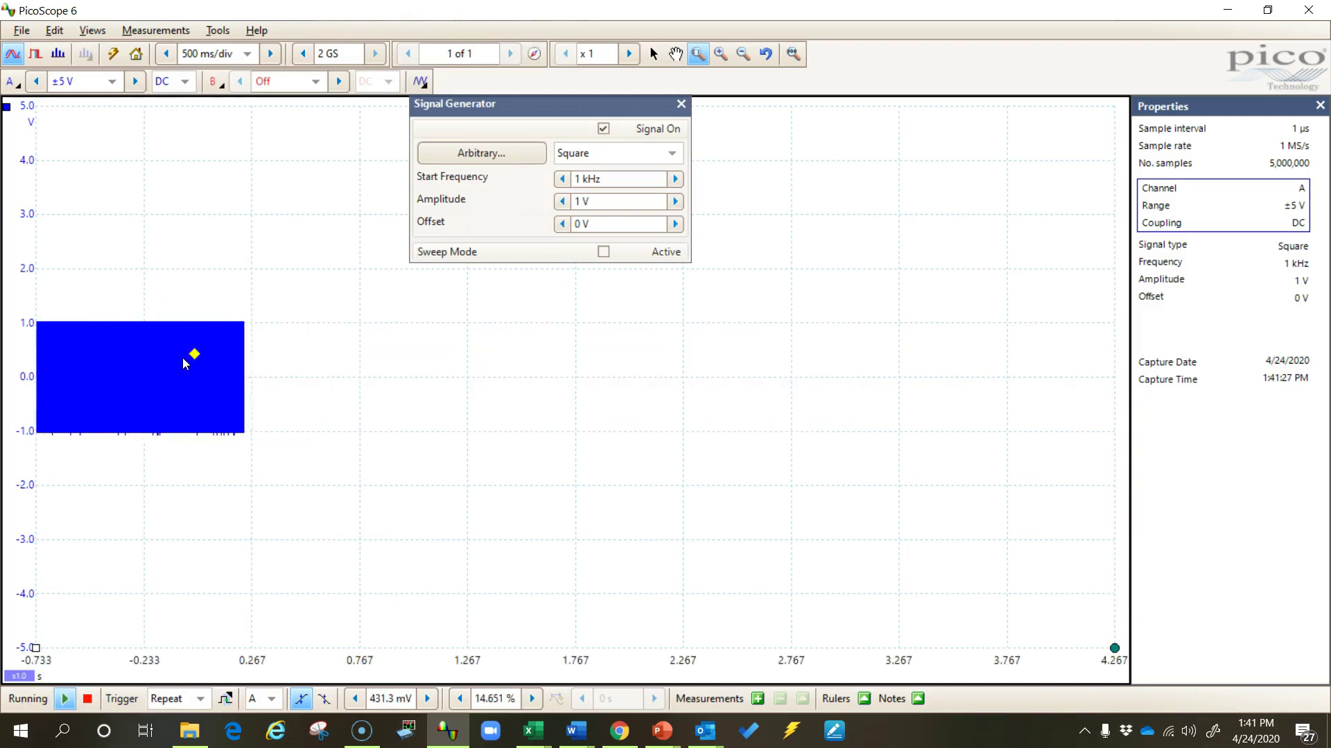
pyautogui.click(180, 367)
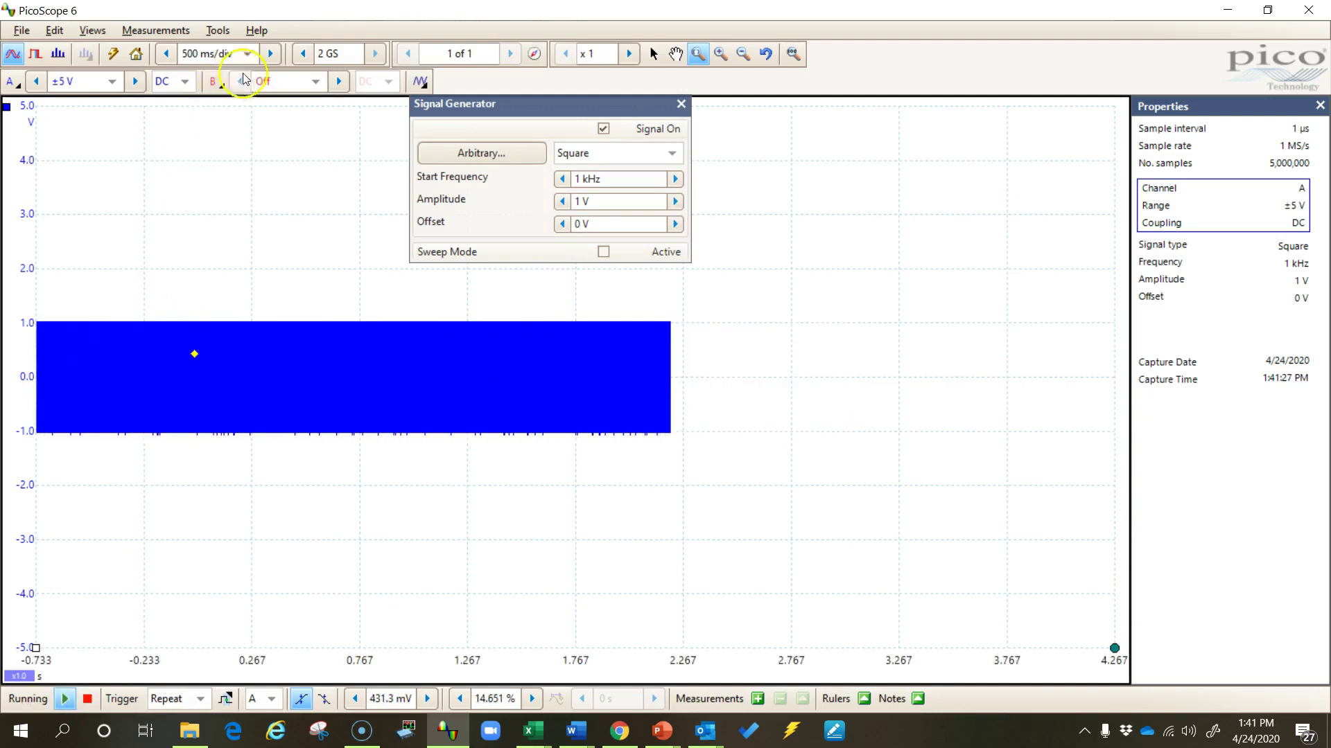
pyautogui.click(247, 54)
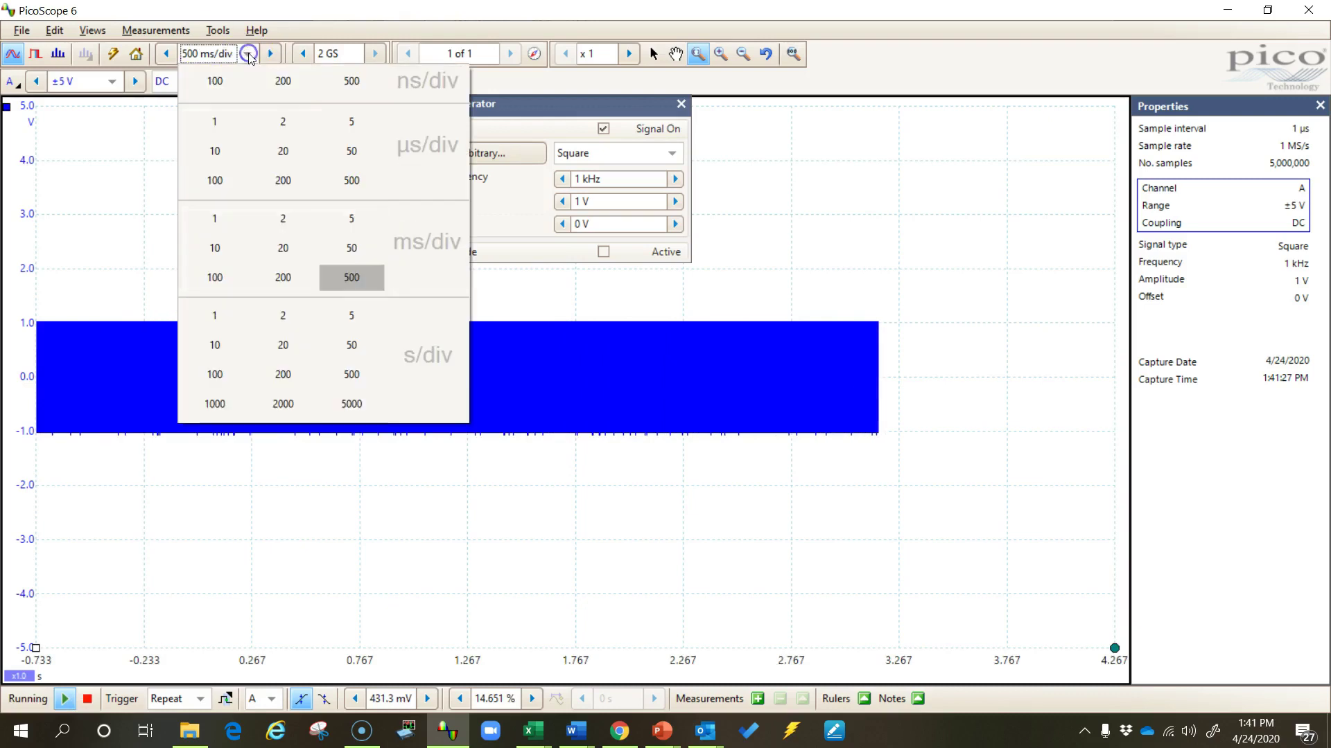
pyautogui.click(351, 181)
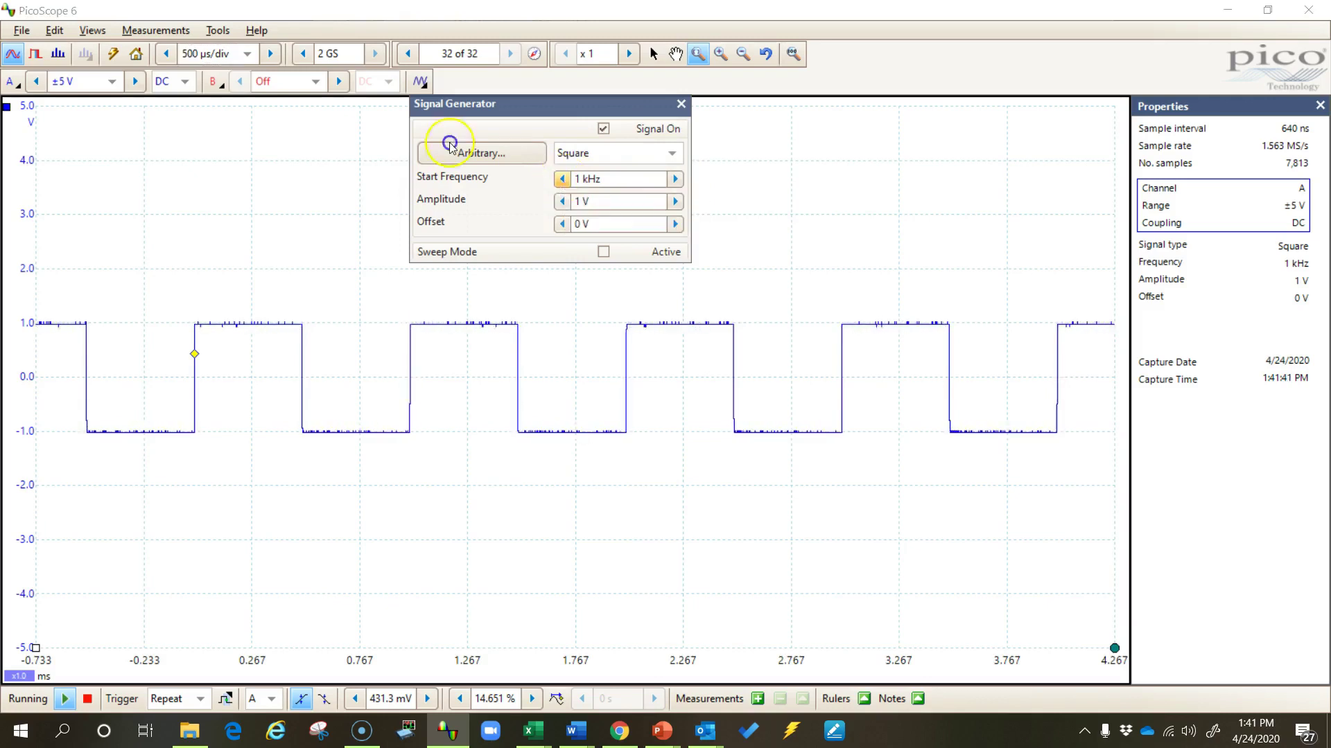
# Step the generator frequency down to 300 Hz, up toward 6 kHz, then back to 900 Hz
pyautogui.click(562, 179)
pyautogui.click(562, 179)
pyautogui.click(562, 179)
pyautogui.click(562, 179)
pyautogui.click(562, 179)
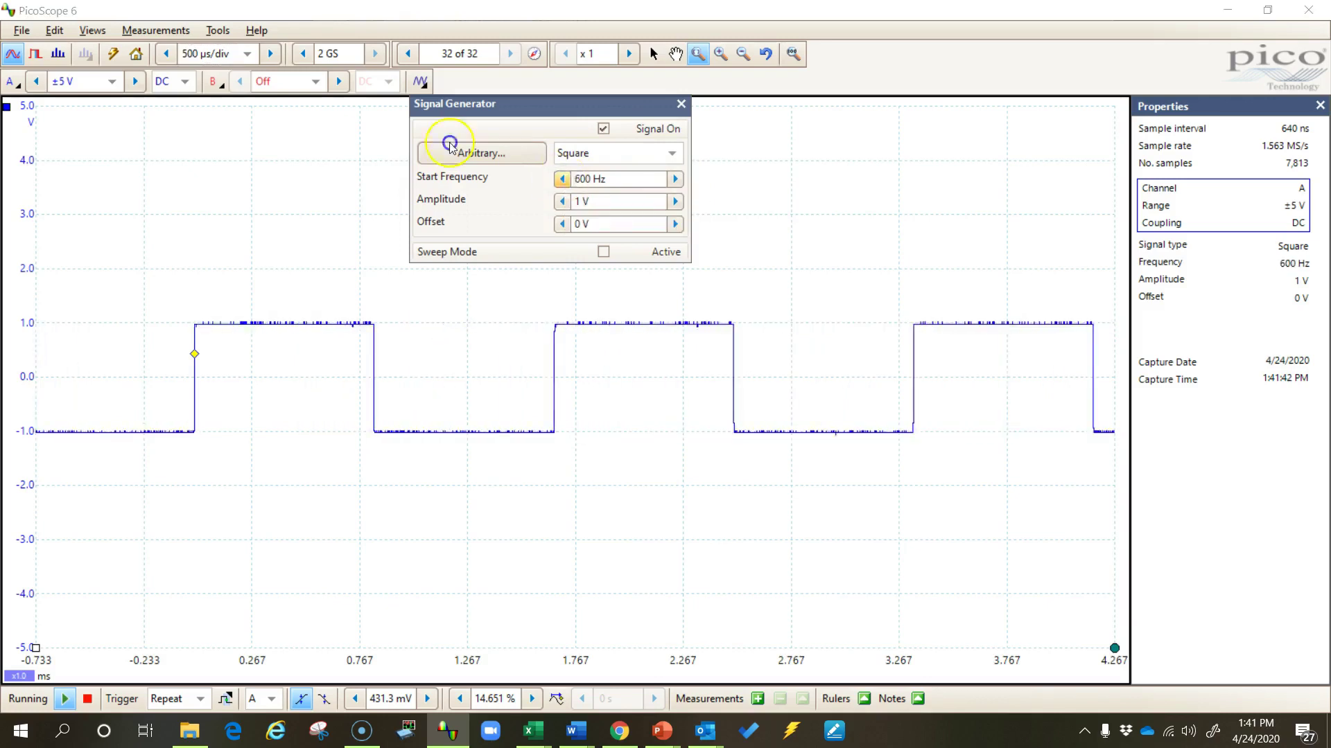
pyautogui.click(562, 179)
pyautogui.click(562, 179)
pyautogui.click(674, 178)
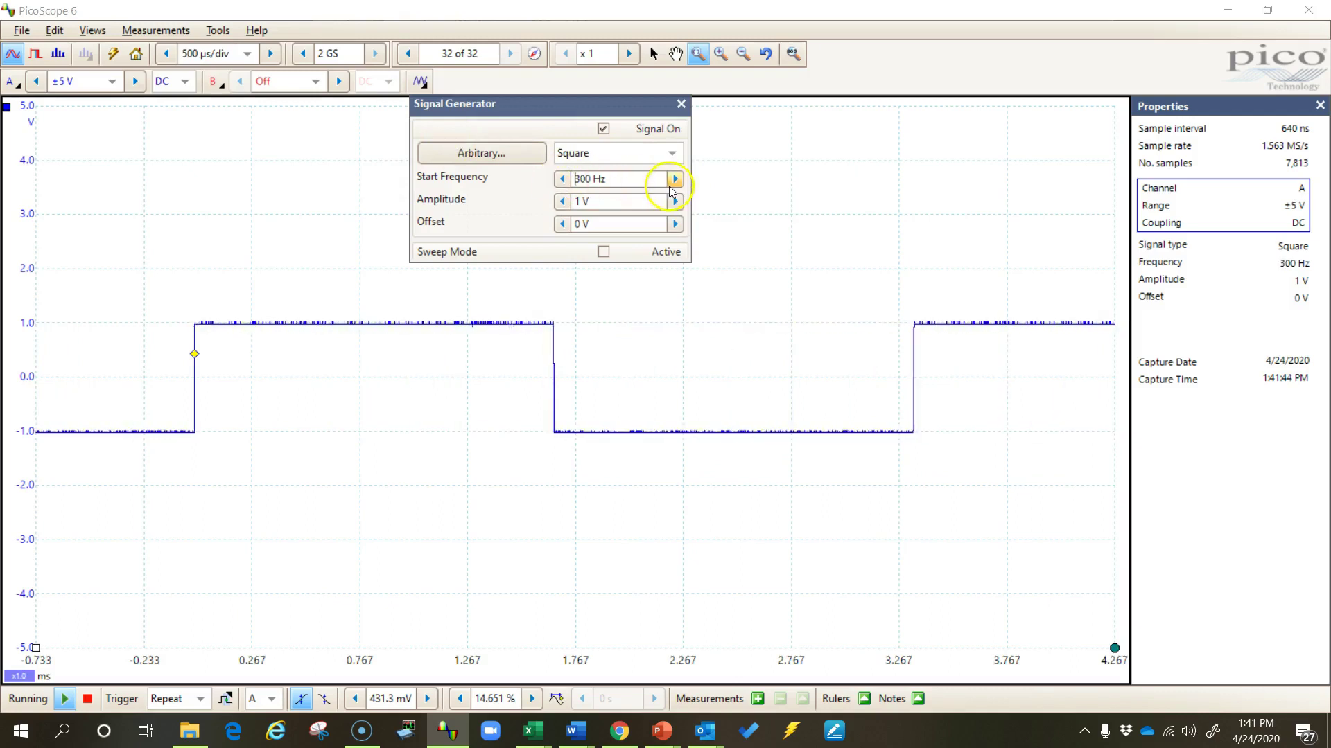
pyautogui.click(674, 179)
pyautogui.click(674, 179)
pyautogui.click(674, 179)
pyautogui.click(674, 179)
pyautogui.click(674, 178)
pyautogui.click(674, 179)
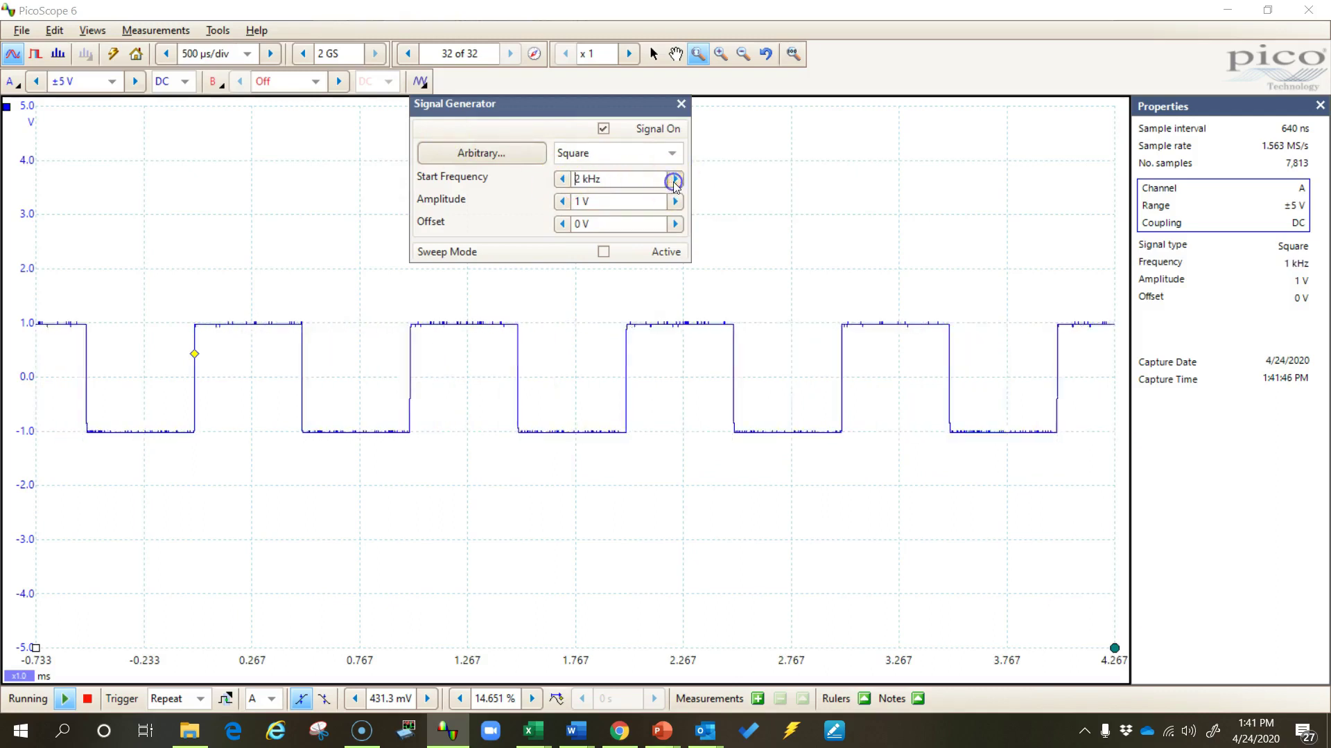
pyautogui.click(675, 179)
pyautogui.click(674, 179)
pyautogui.click(675, 179)
pyautogui.click(674, 179)
pyautogui.click(675, 179)
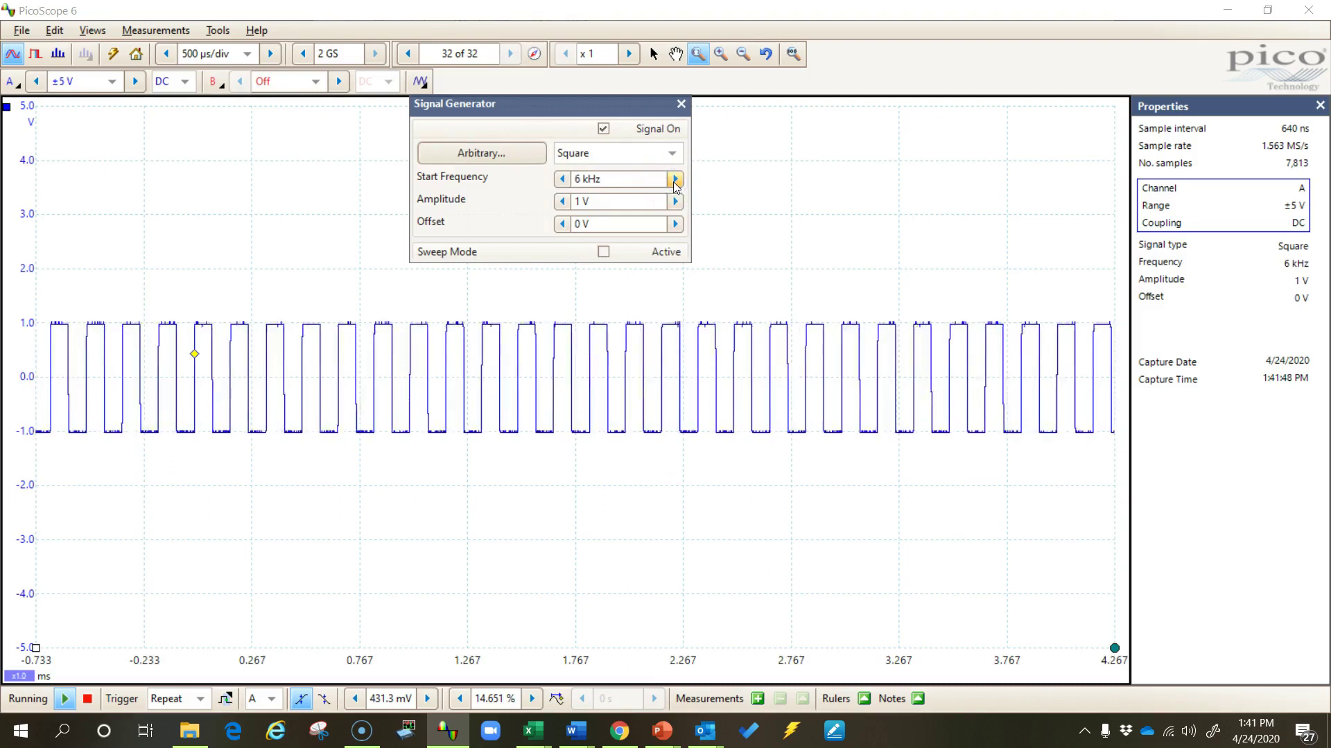
pyautogui.click(561, 178)
pyautogui.click(561, 178)
pyautogui.click(561, 178)
pyautogui.click(561, 179)
pyautogui.click(560, 179)
pyautogui.click(561, 179)
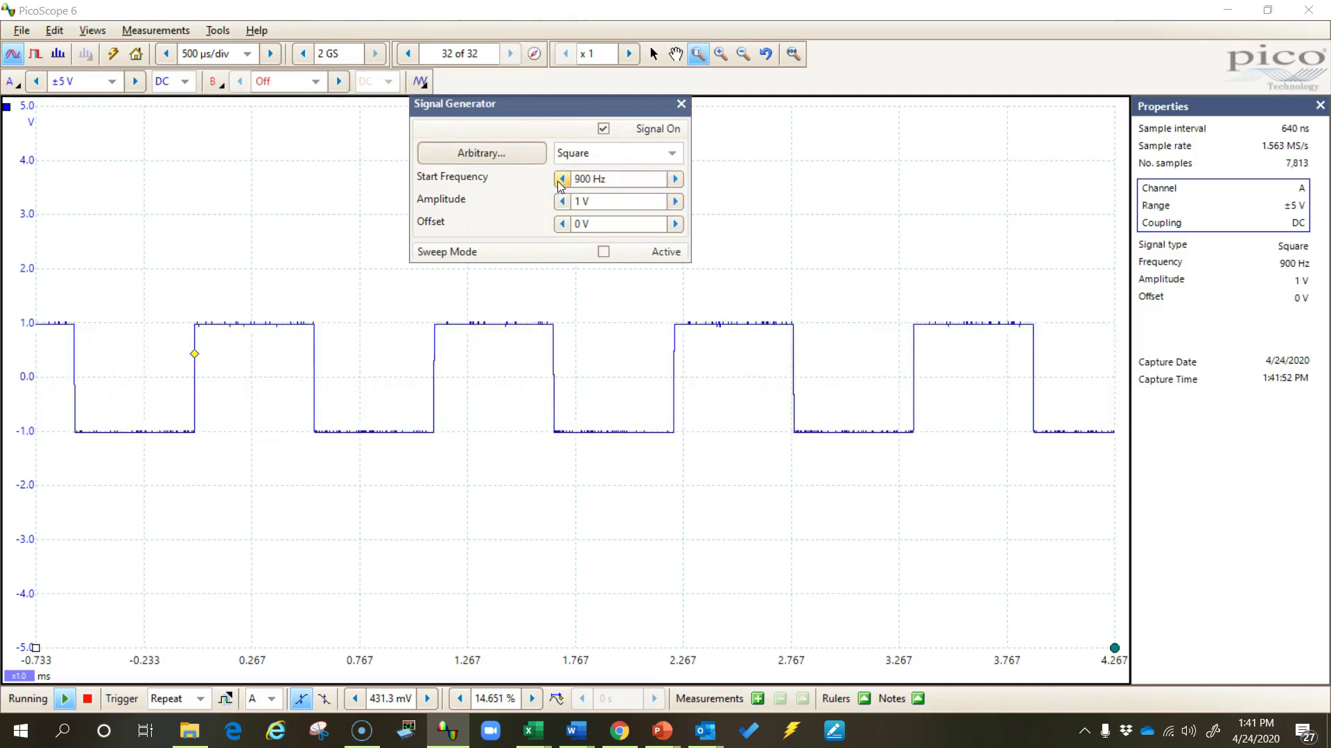
# Draw a single-cycle square wave in the arbitrary waveform editor and apply it
pyautogui.click(483, 153)
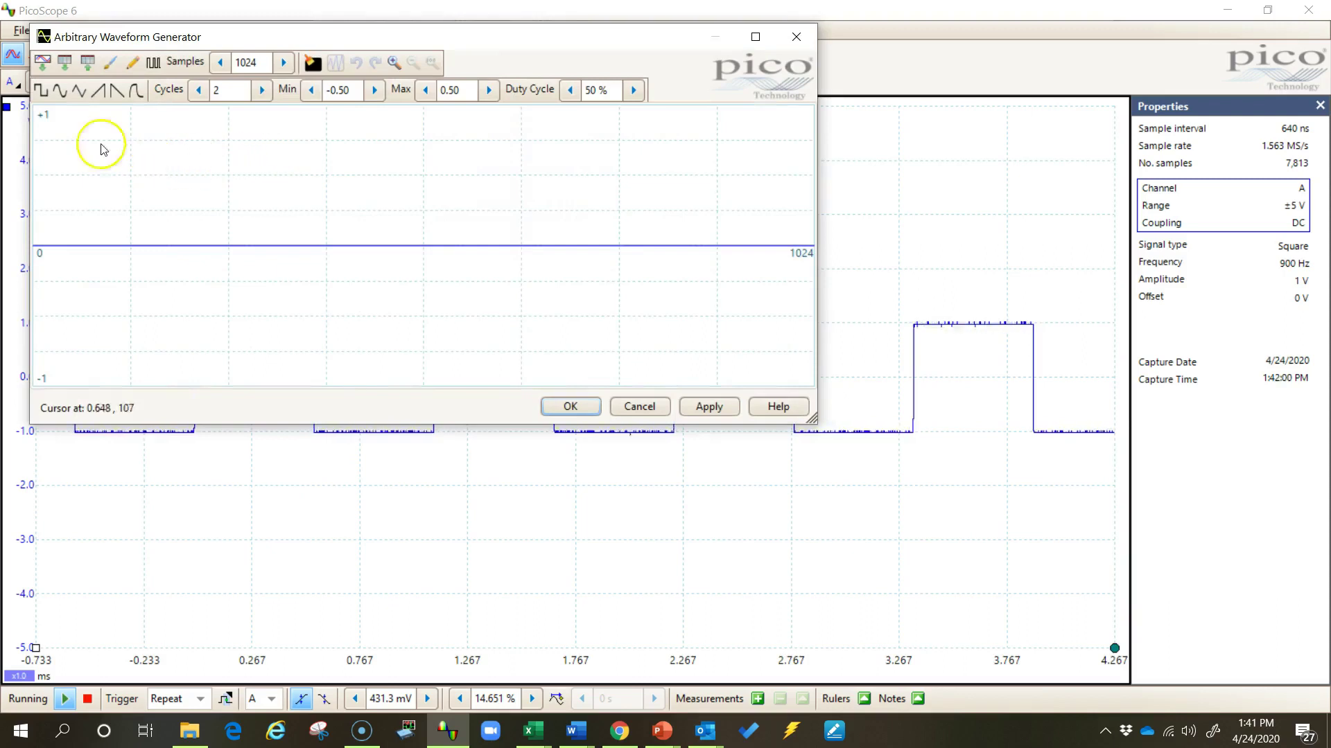
pyautogui.click(40, 90)
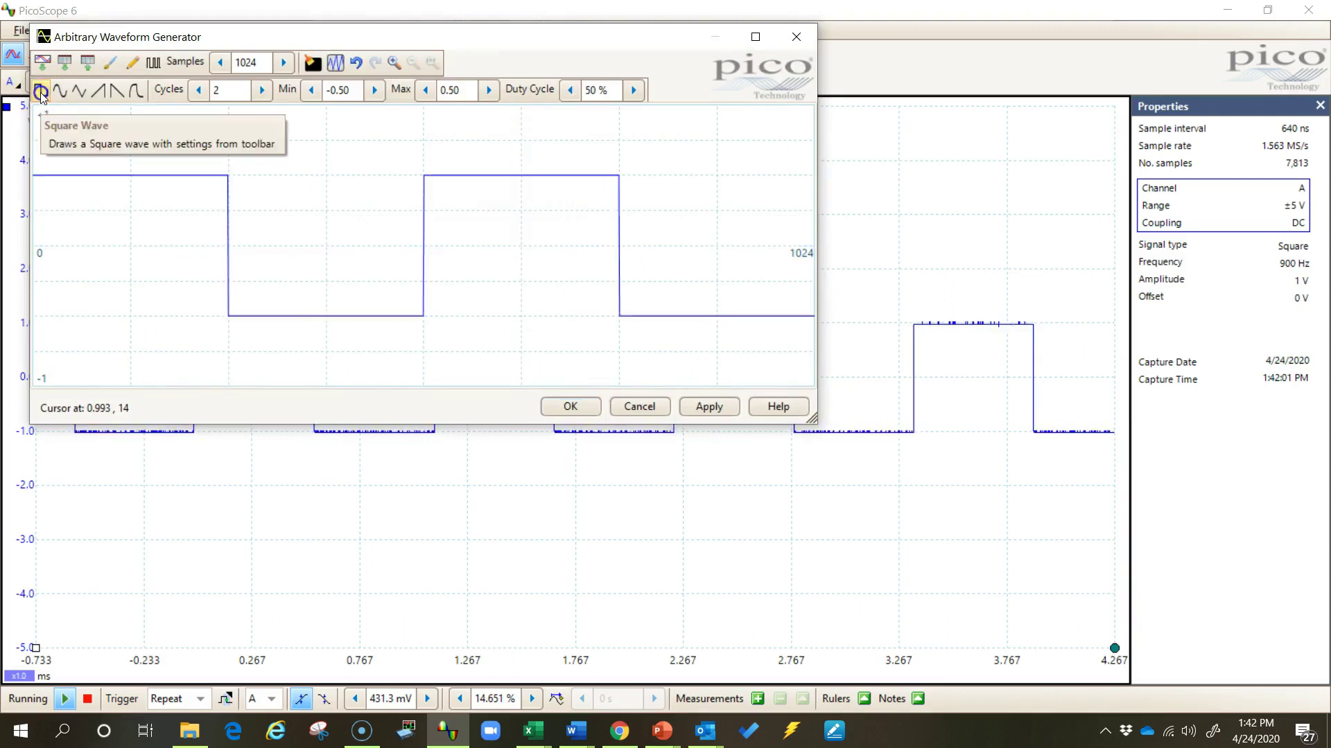
pyautogui.click(198, 91)
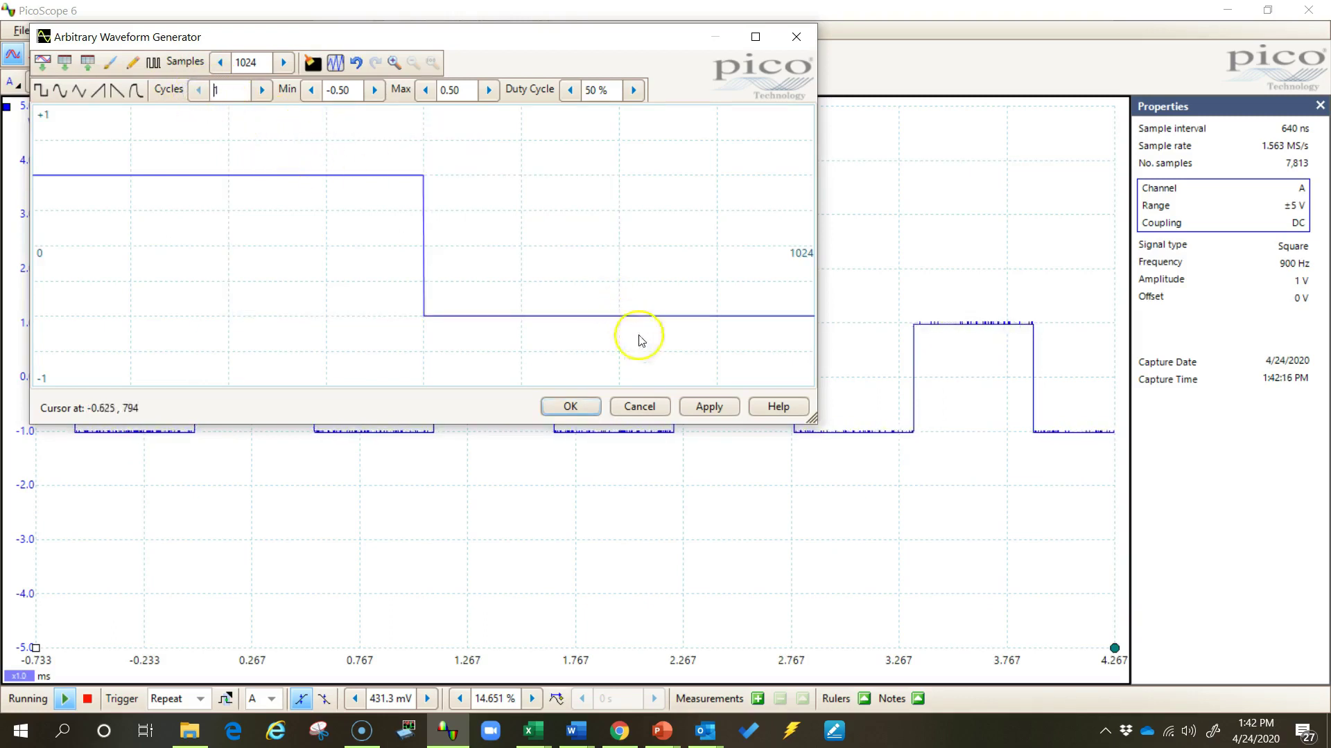
pyautogui.click(705, 408)
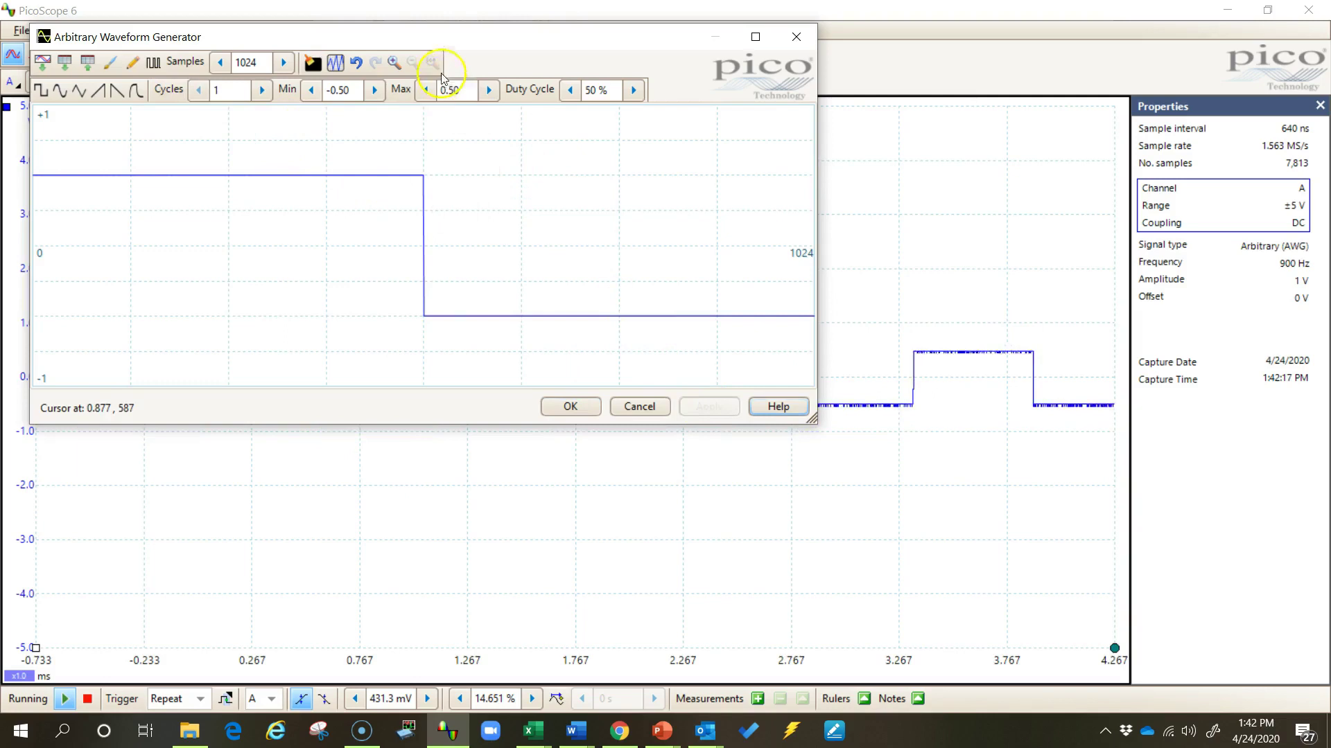
# Adjust the square wave's duty cycle, trying 27 % before applying 85 %
pyautogui.moveTo(437, 36)
pyautogui.mouseDown()
pyautogui.moveTo(945, 249)
pyautogui.moveTo(928, 256)
pyautogui.moveTo(1005, 256)
pyautogui.moveTo(975, 255)
pyautogui.moveTo(941, 294)
pyautogui.mouseUp()
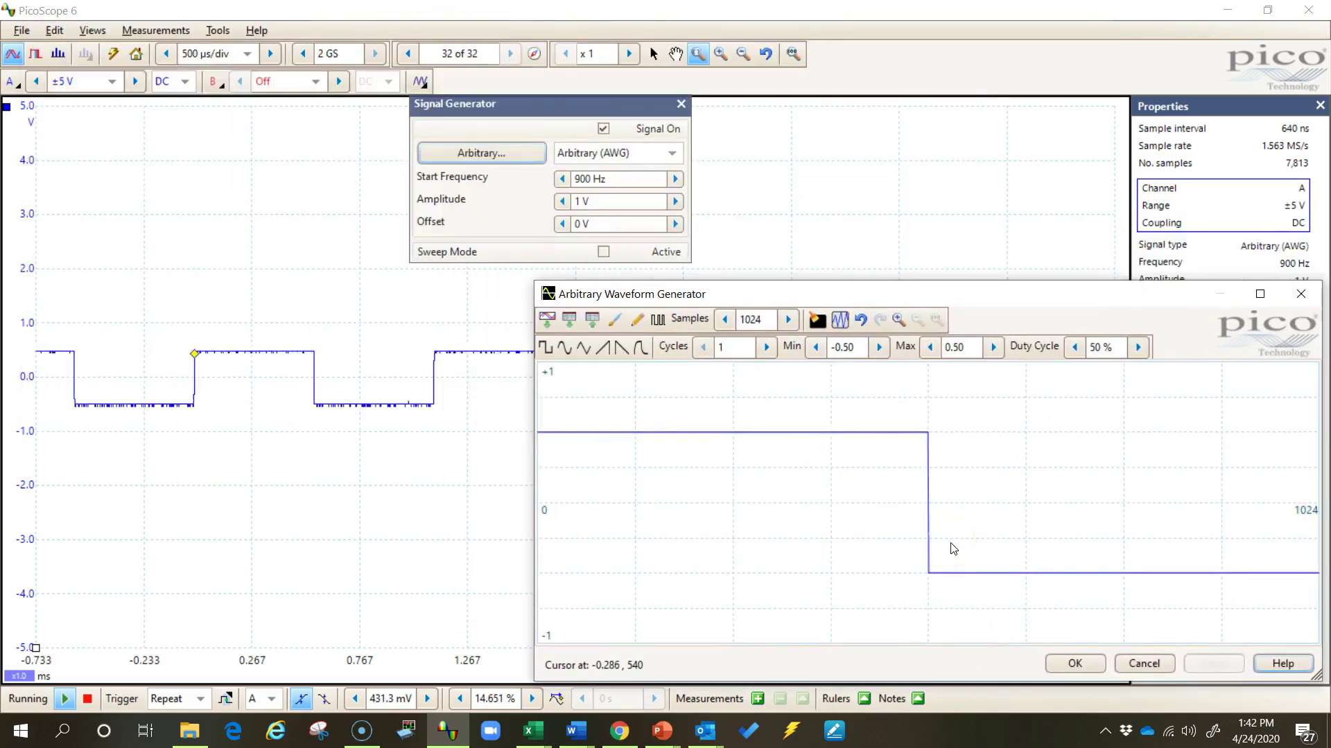
pyautogui.click(1075, 348)
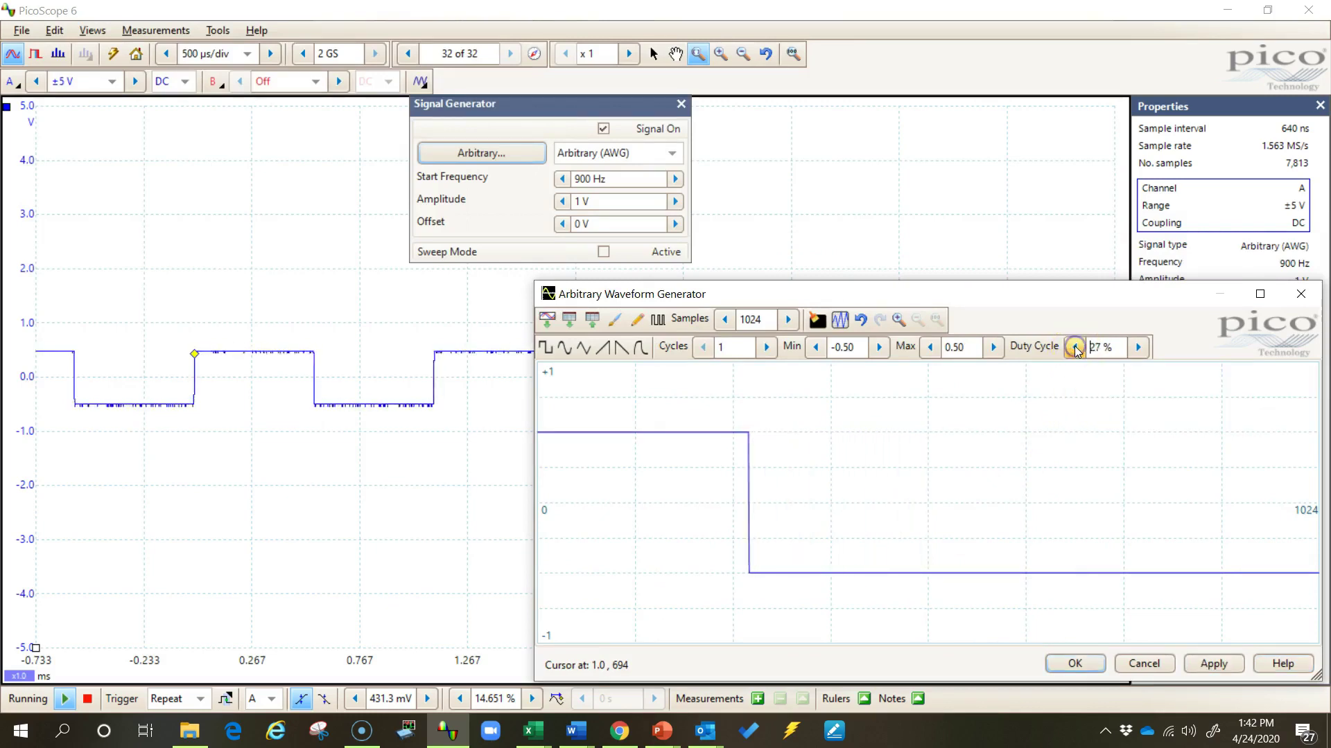
pyautogui.click(1211, 665)
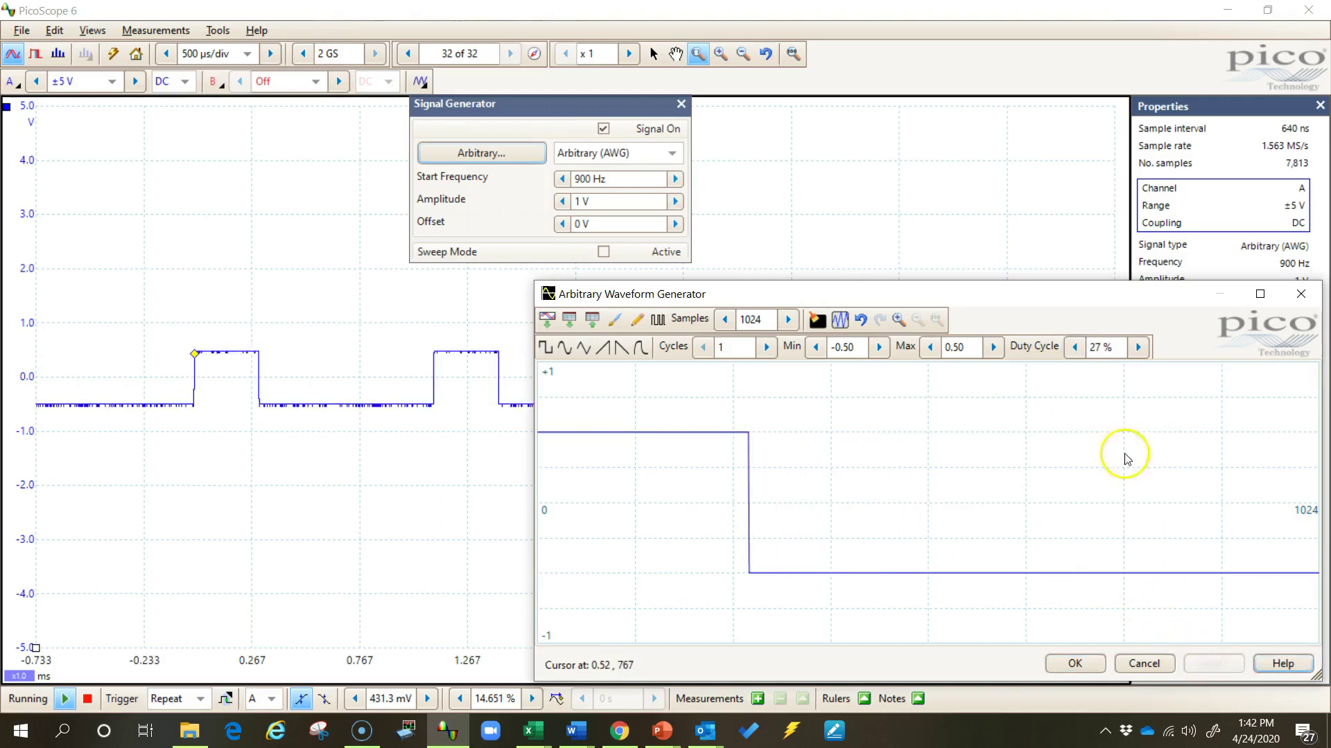
pyautogui.click(1141, 348)
pyautogui.click(1141, 347)
pyautogui.moveTo(1141, 347); pyautogui.dragTo(1140, 347)
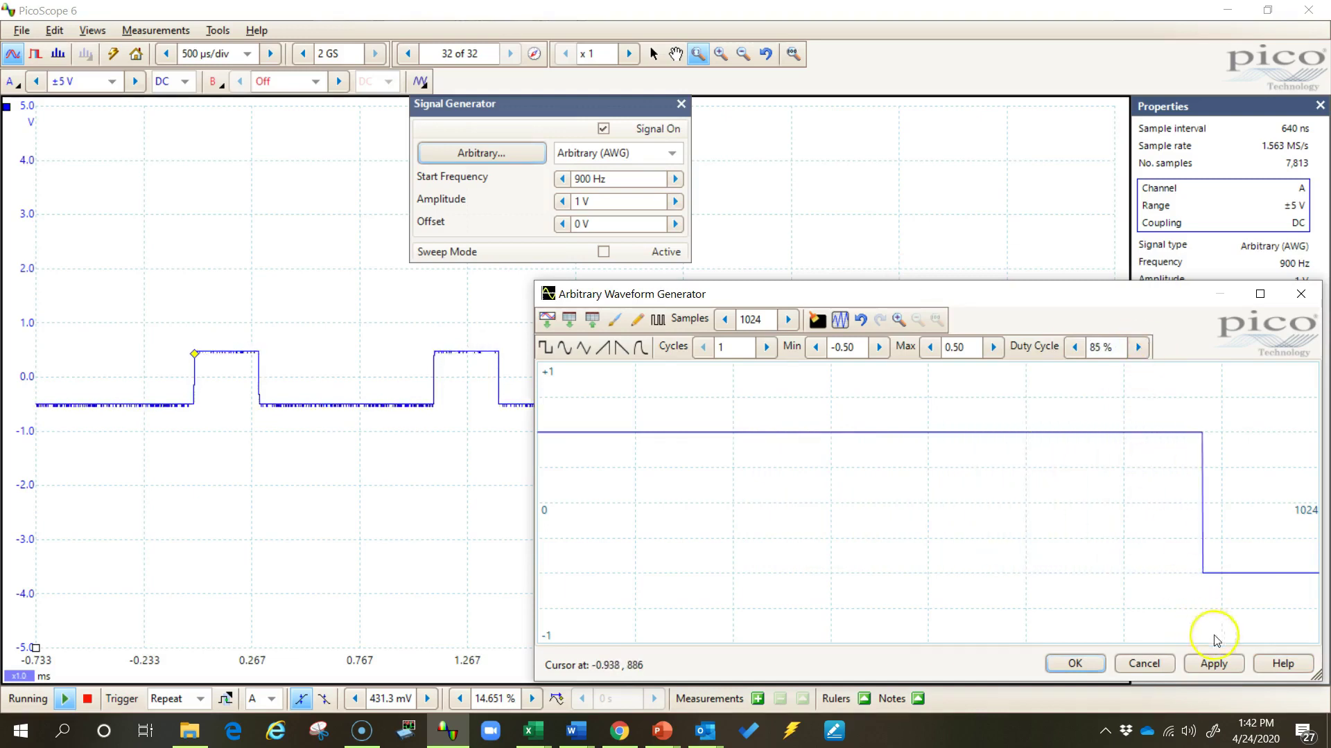
pyautogui.click(1214, 663)
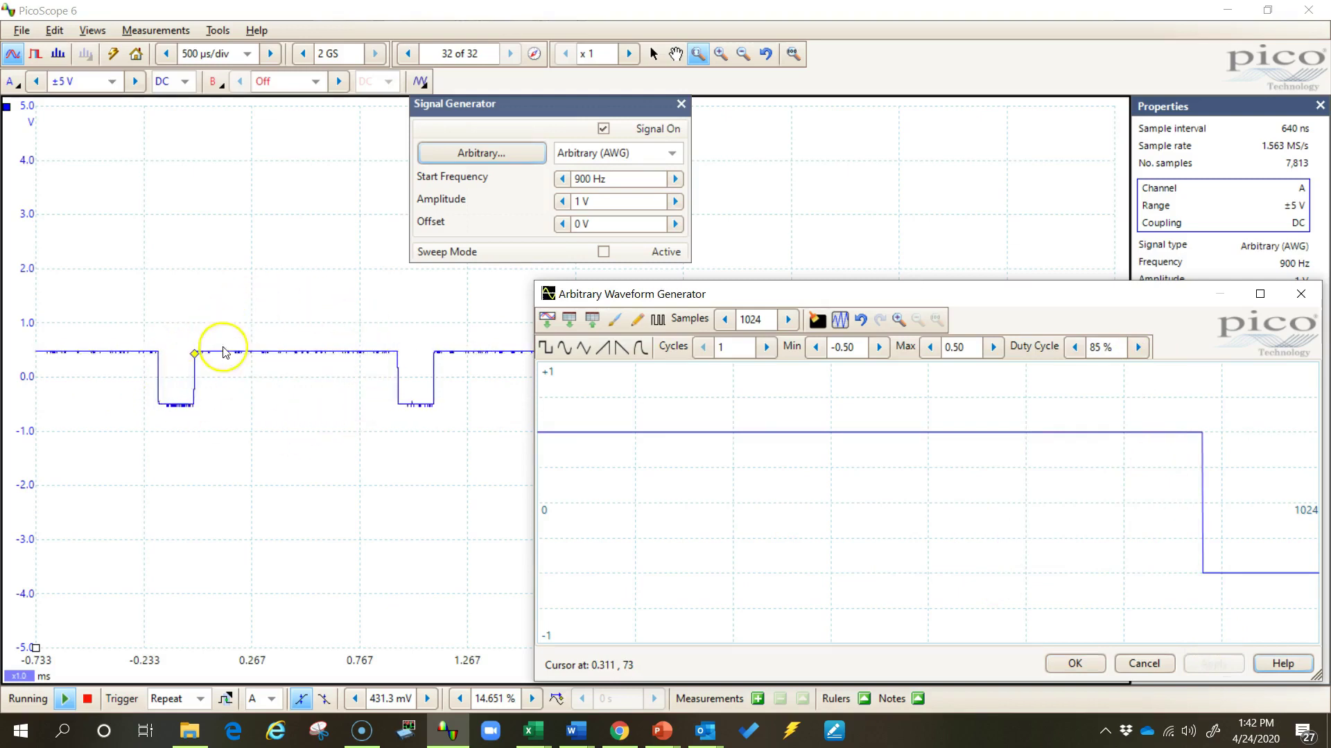
# Apply a triangle wave and then an exponential wave to the generator
pyautogui.click(583, 347)
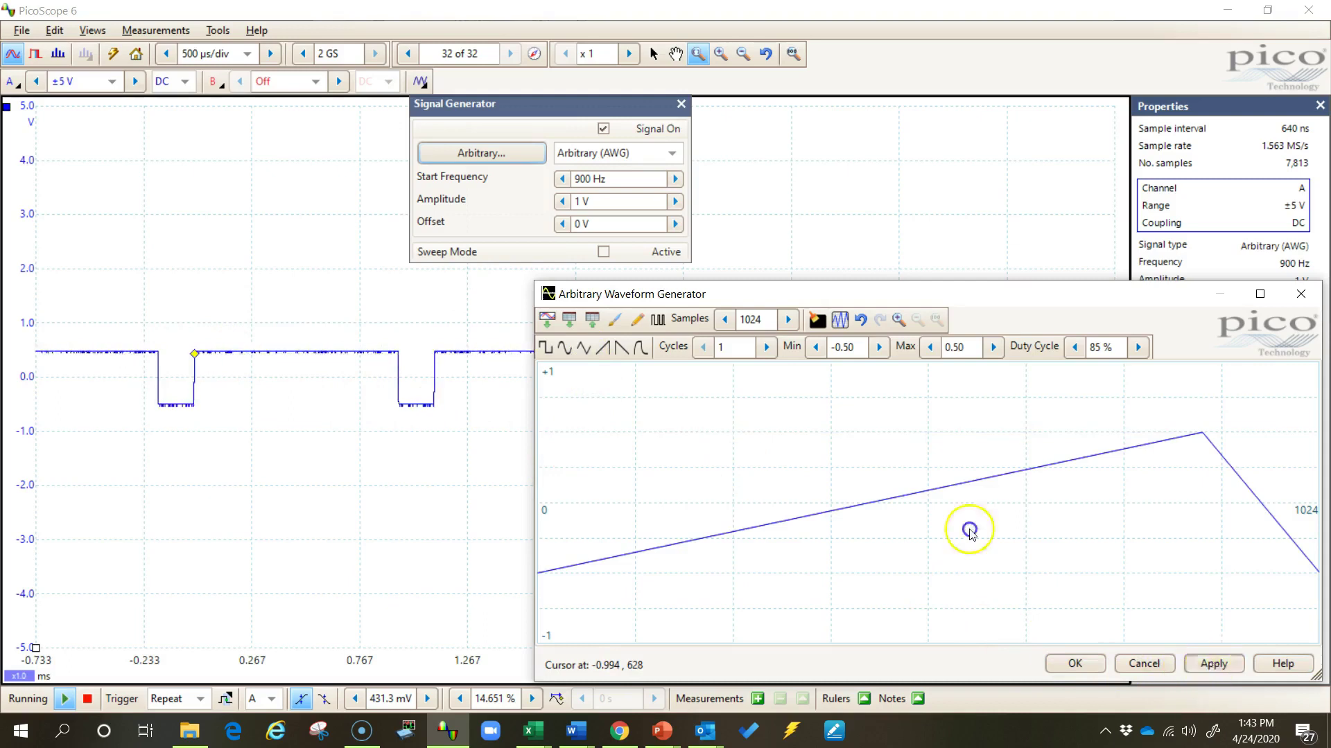
pyautogui.click(1209, 663)
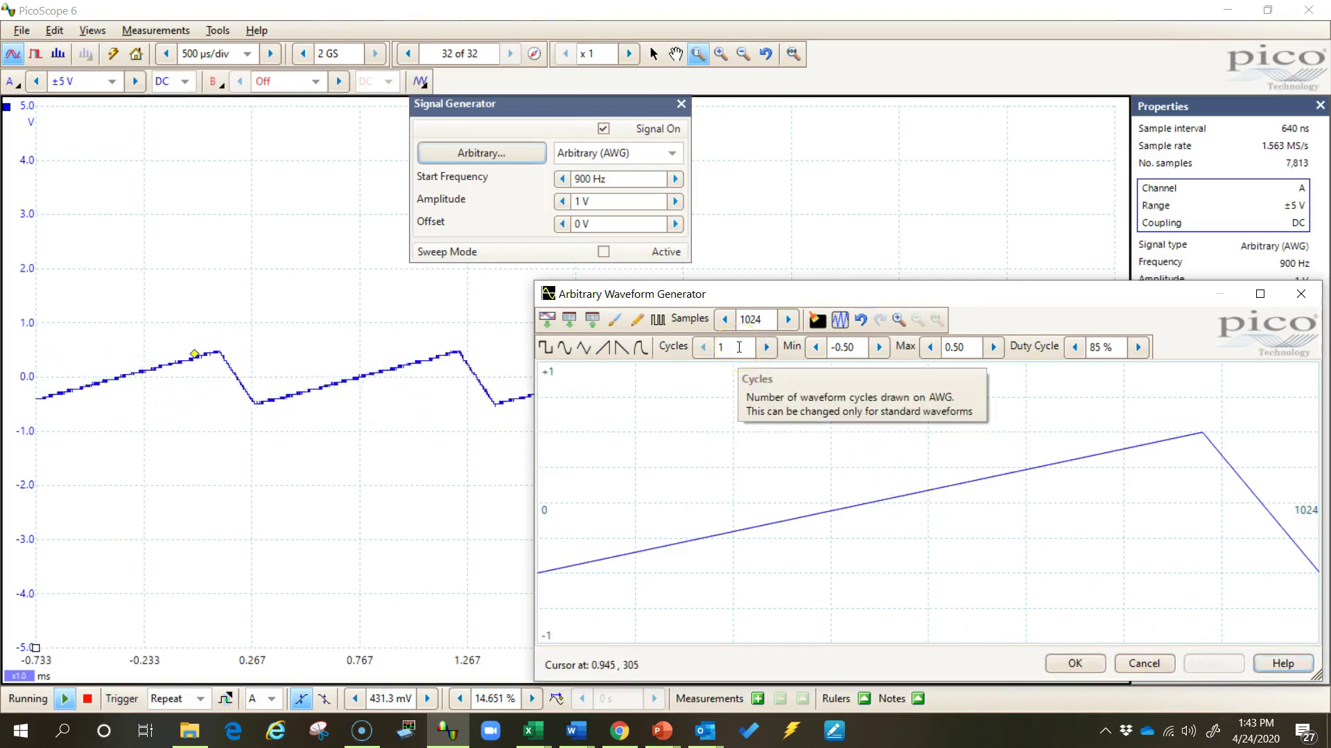
pyautogui.click(639, 348)
pyautogui.click(1218, 667)
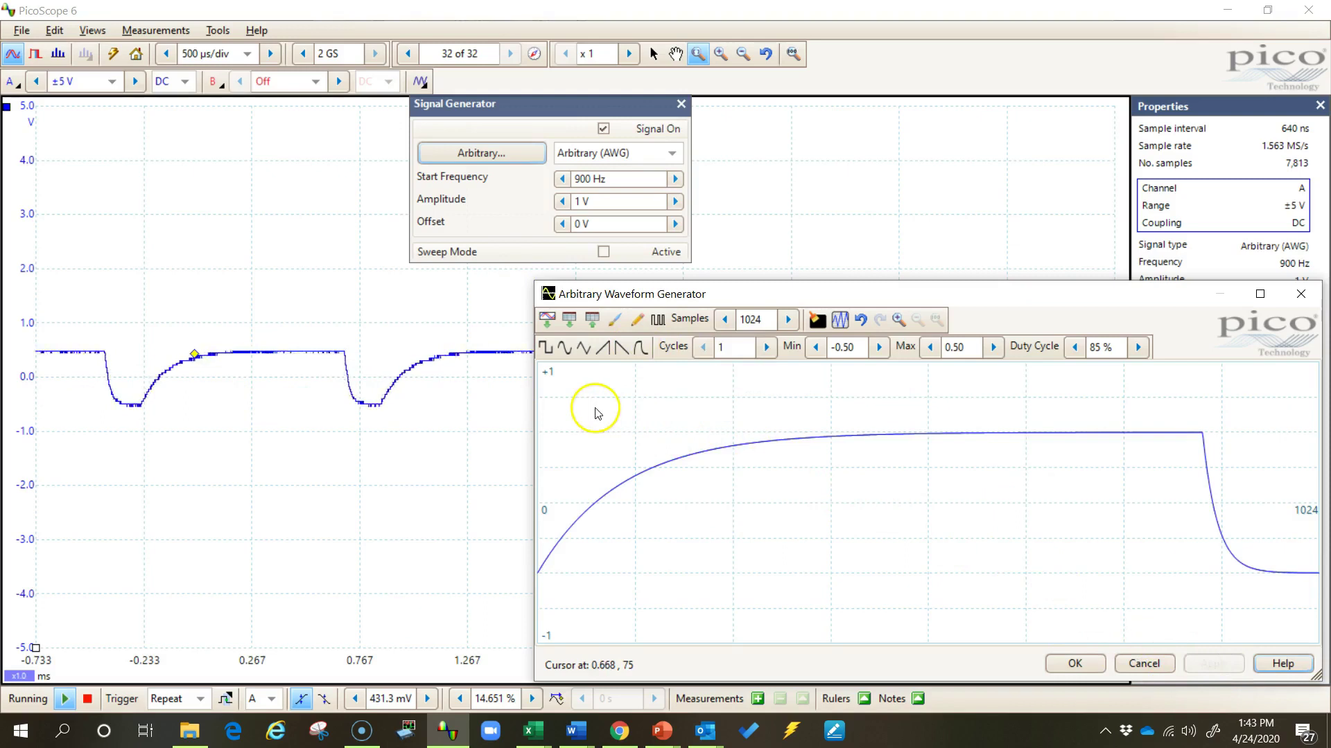
# Try a linear ramp, then apply a sine wave and close the editor with OK
pyautogui.click(603, 348)
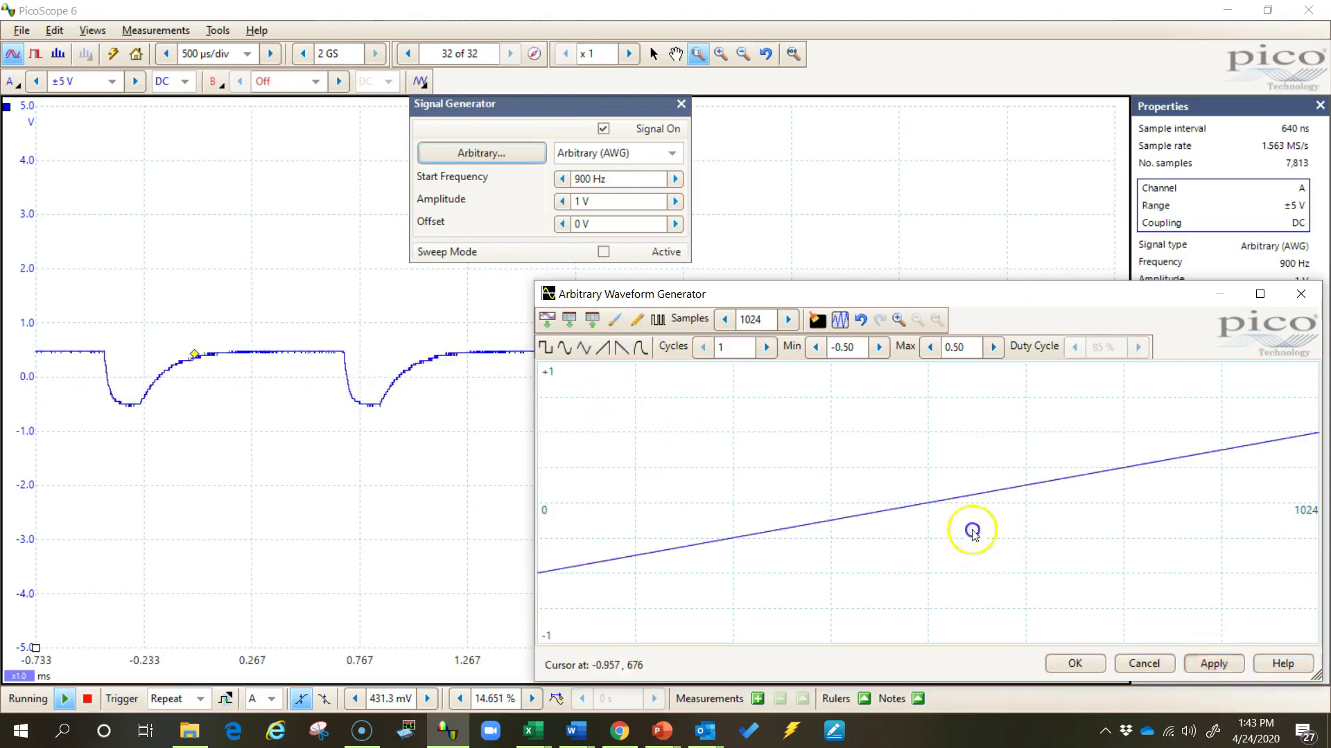
pyautogui.click(566, 351)
pyautogui.click(1206, 665)
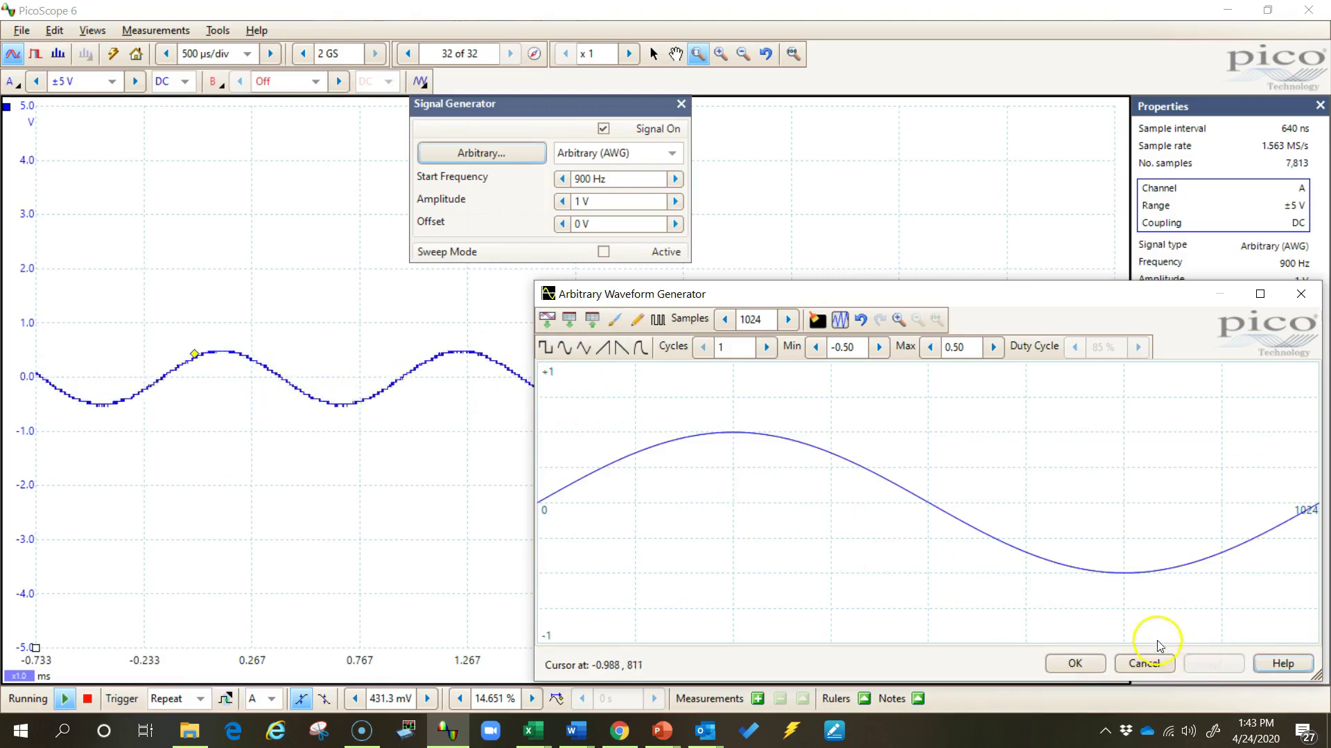
pyautogui.click(1075, 663)
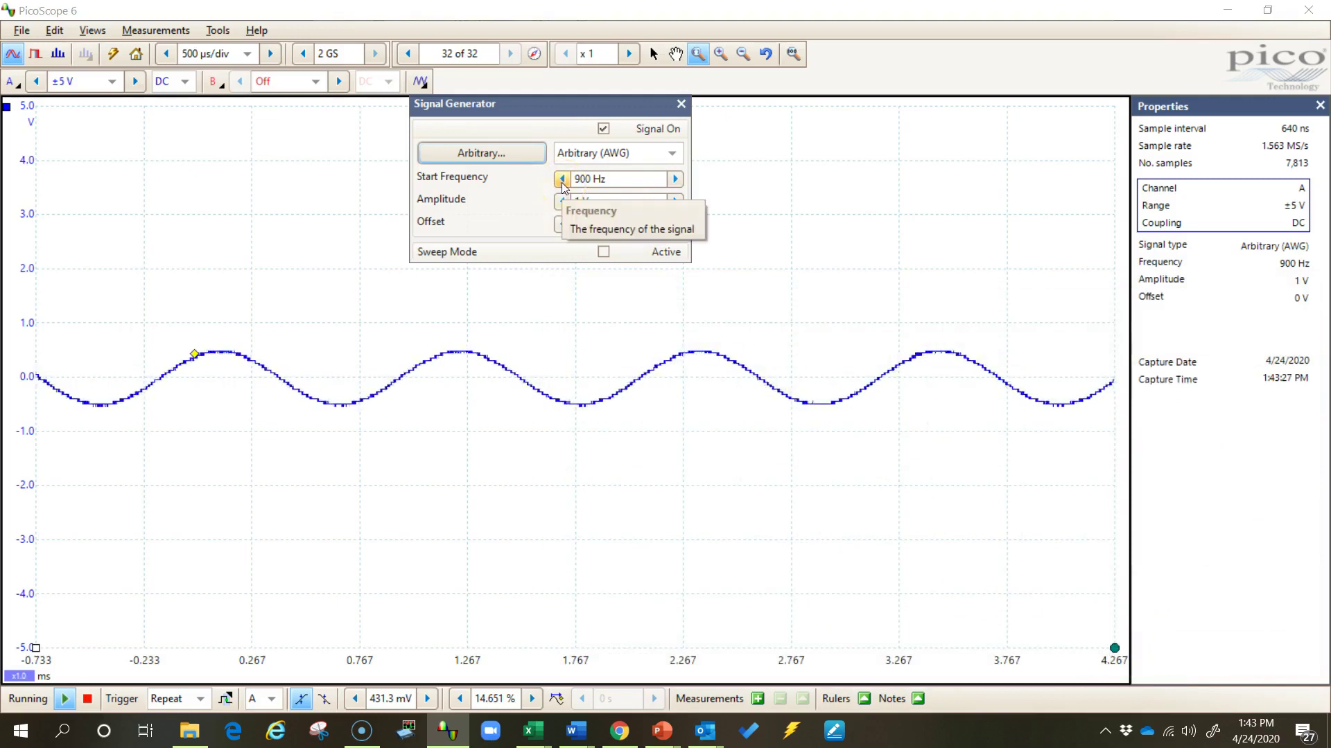
# Step the generator amplitude up to 2 V and the start frequency up to 3 kHz
pyautogui.click(675, 202)
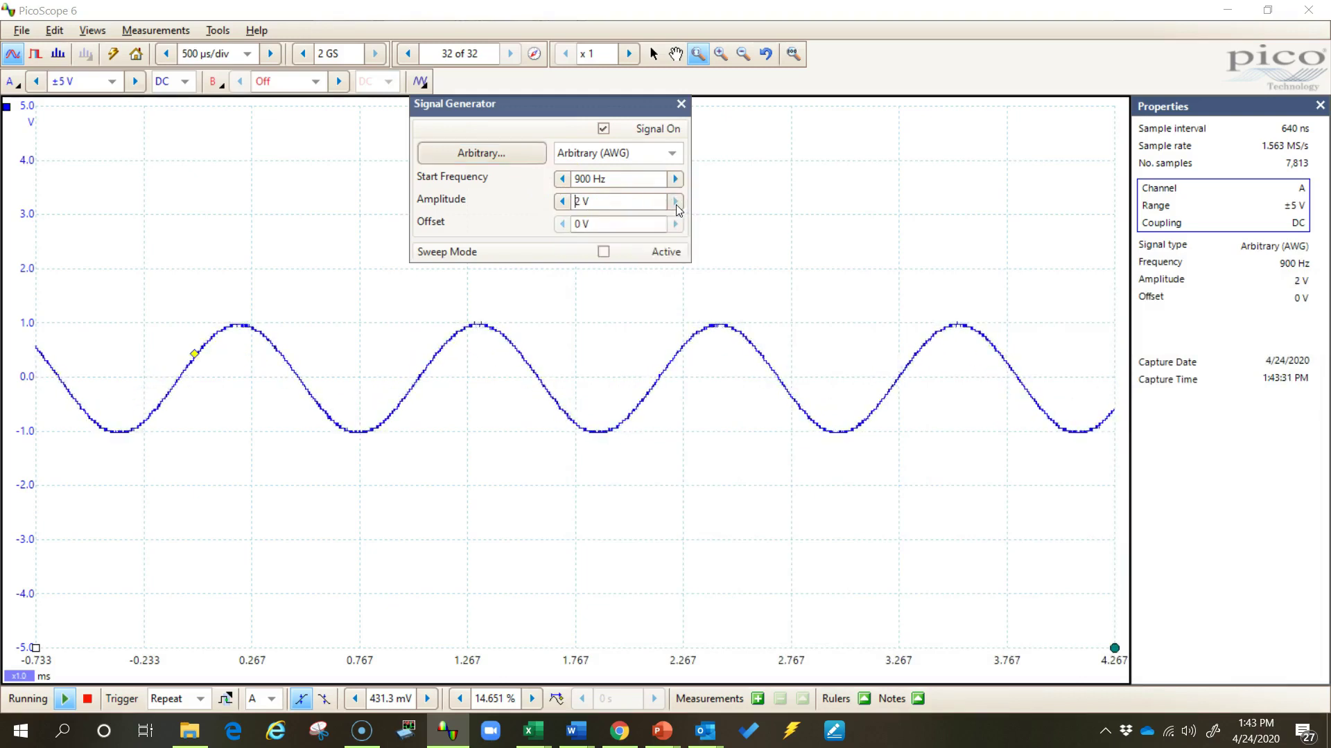
pyautogui.click(674, 178)
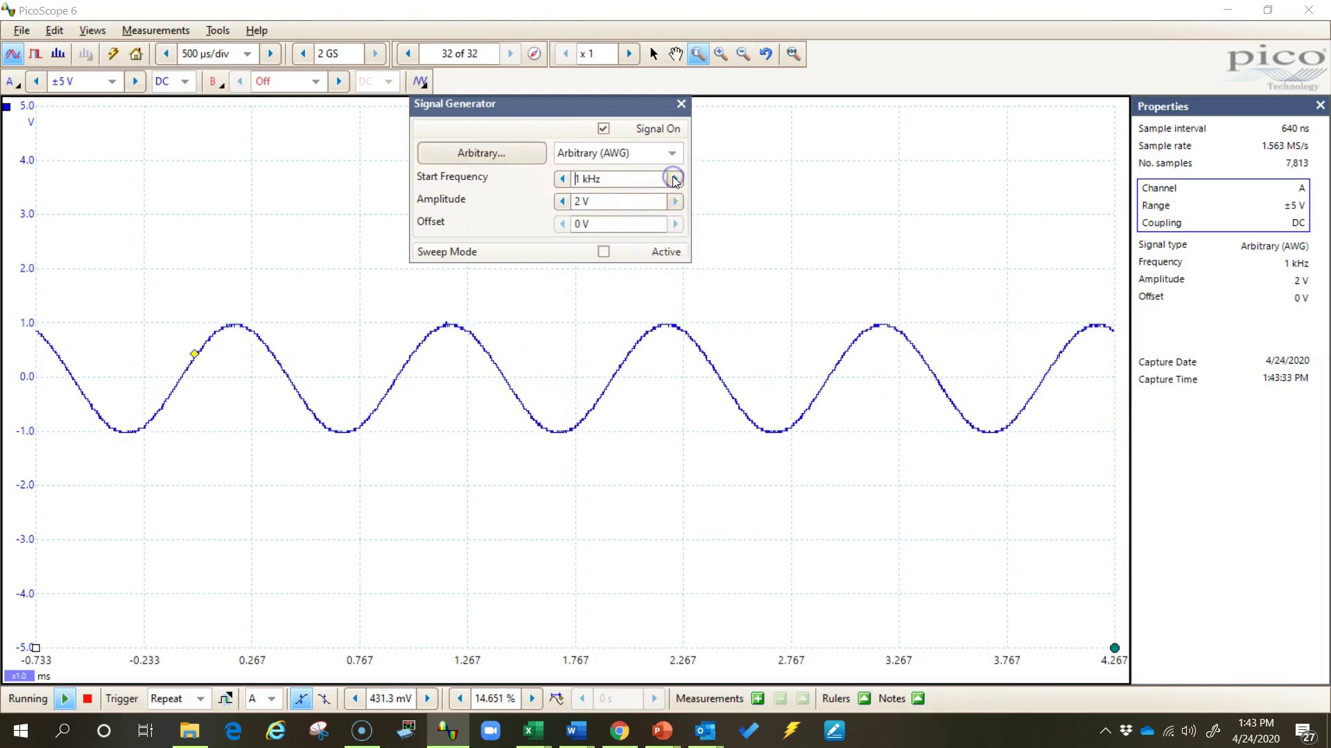
# Place time rulers on adjacent sine peaks near 0.4 ms and 0.73 ms, reading 2.999 kHz
pyautogui.click(36, 649)
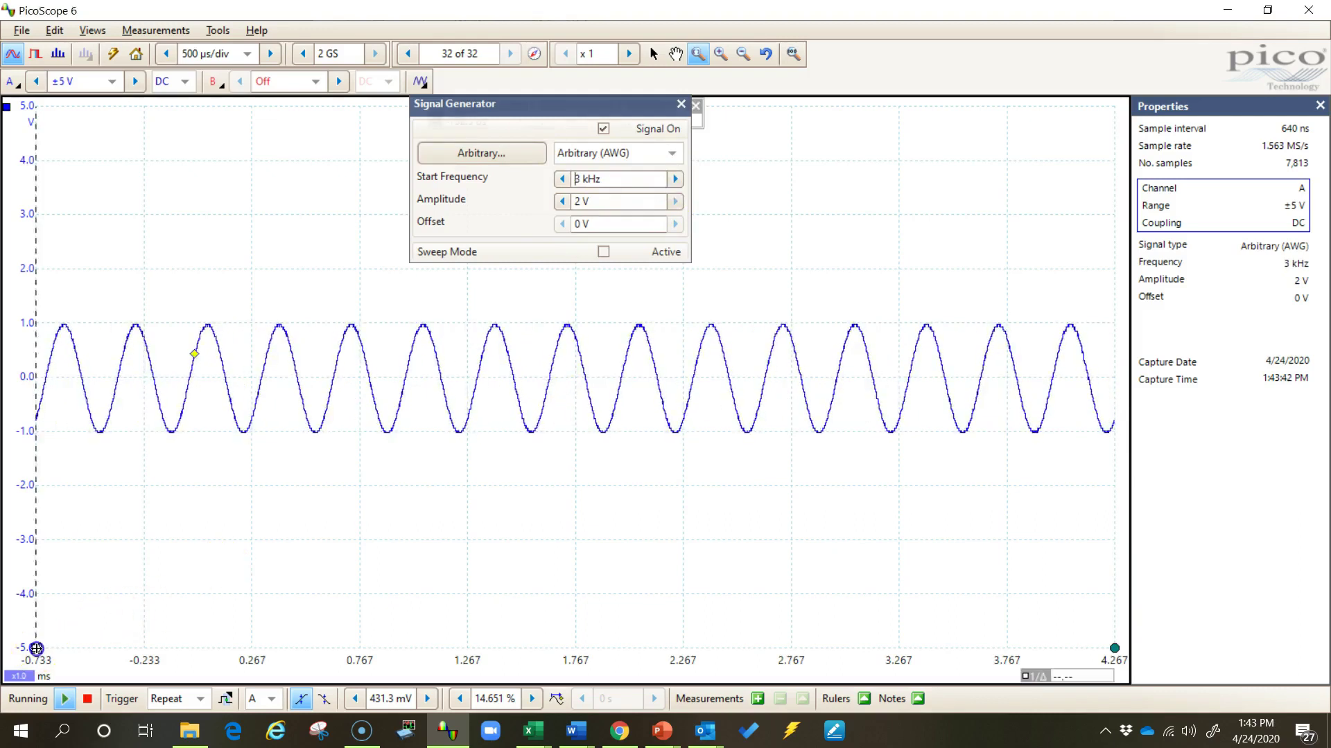
pyautogui.moveTo(36, 649); pyautogui.dragTo(280, 612)
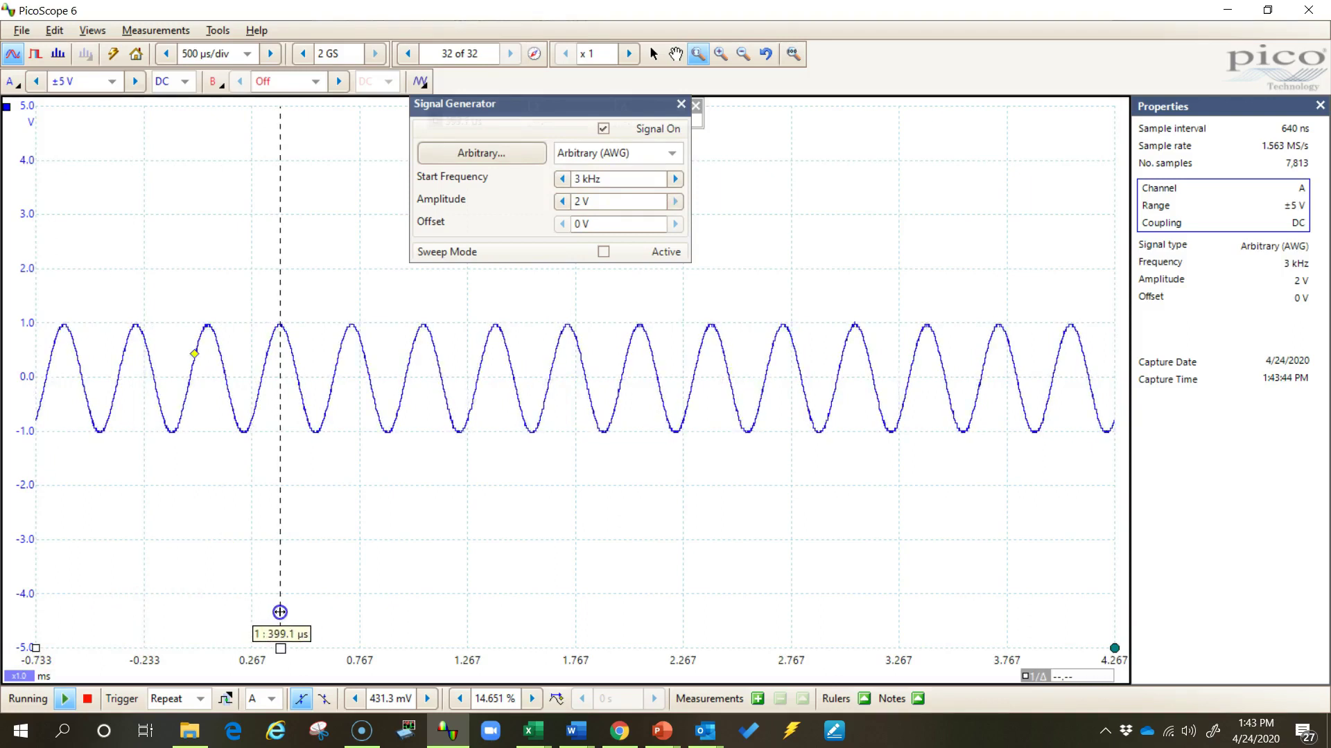
pyautogui.moveTo(36, 648); pyautogui.dragTo(353, 636)
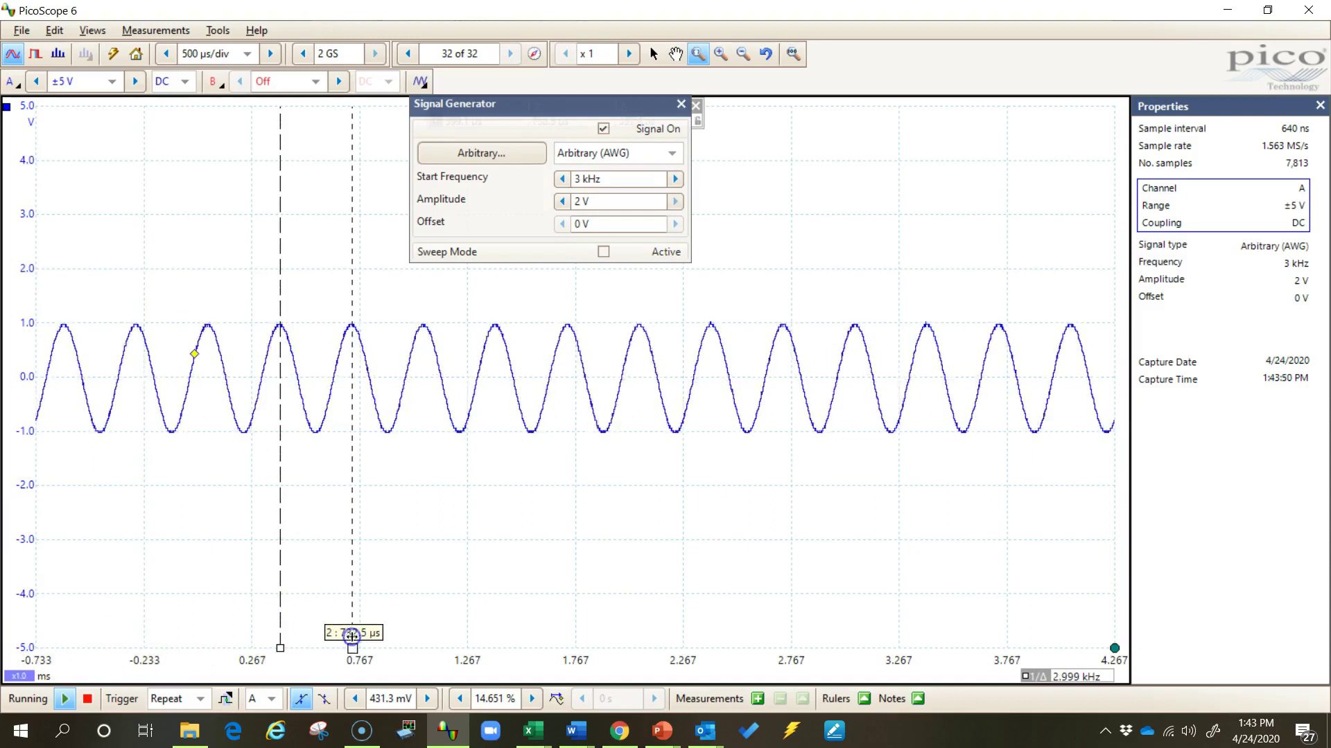